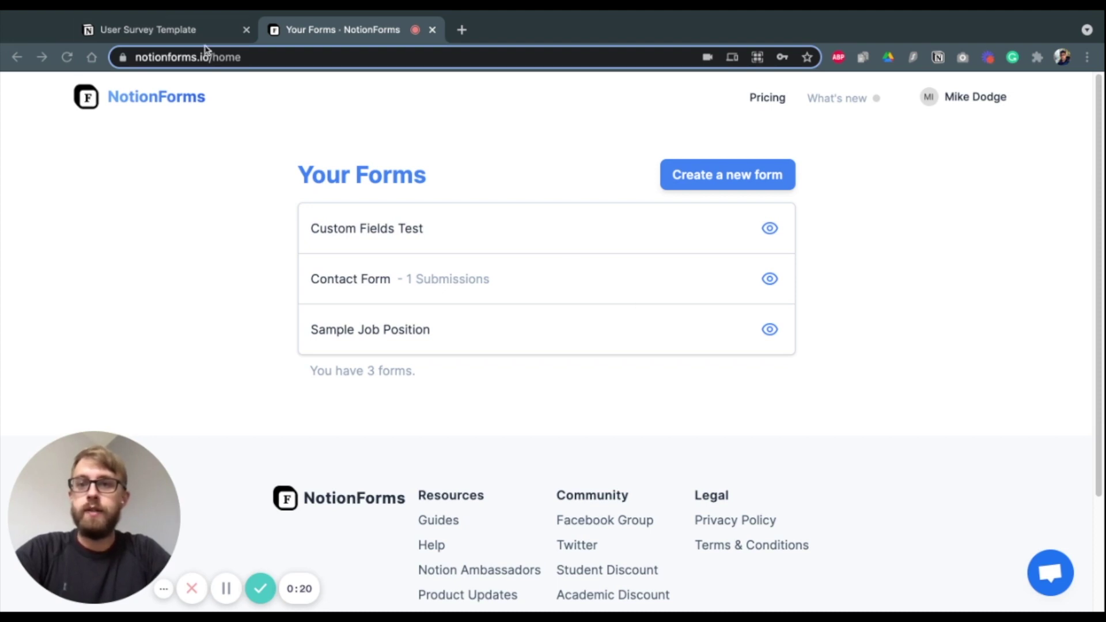
Review the Notion User Survey Template table's Name, four question columns and three empty rows
{"action": "left_click", "coordinate": [193, 29]}
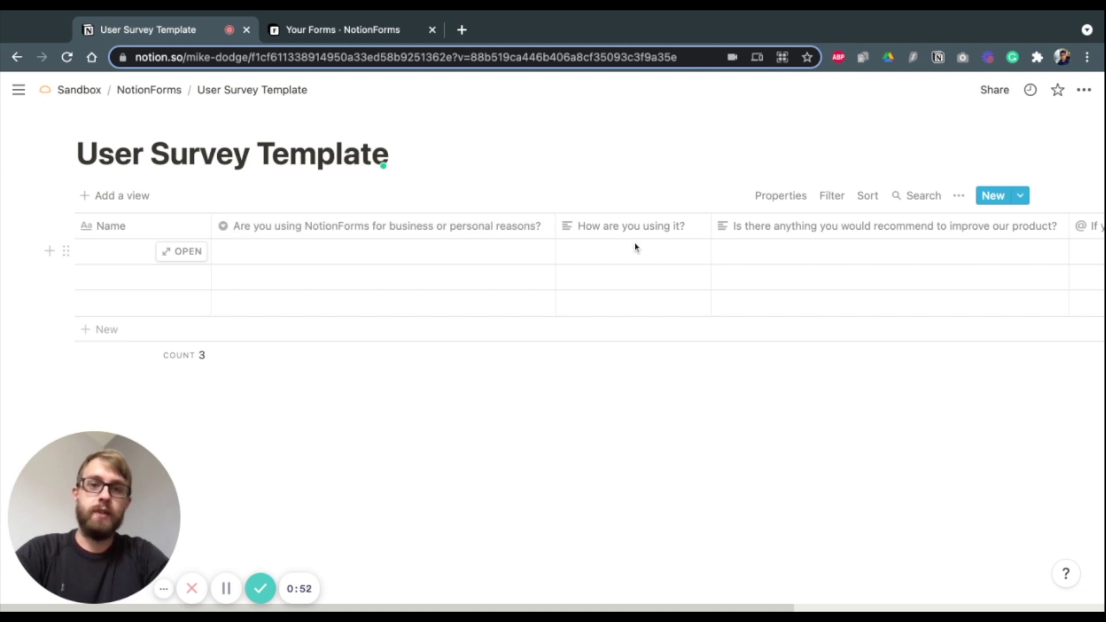
{"action": "scroll", "coordinate": [644, 252], "scroll_direction": "right", "scroll_amount": 5}
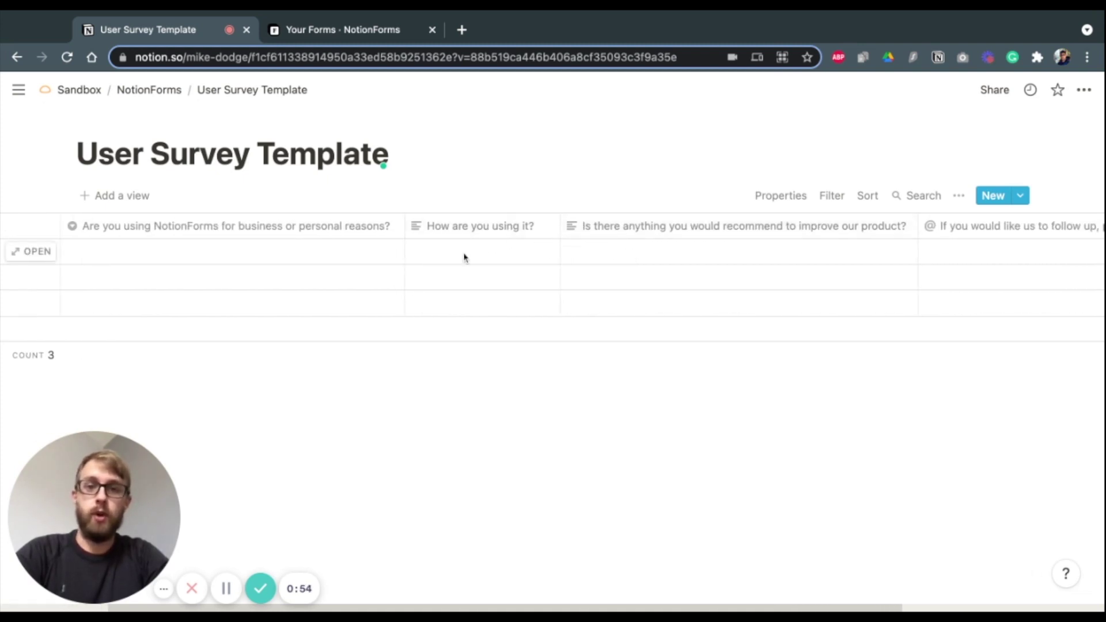
{"action": "scroll", "coordinate": [640, 250], "scroll_direction": "right", "scroll_amount": 1}
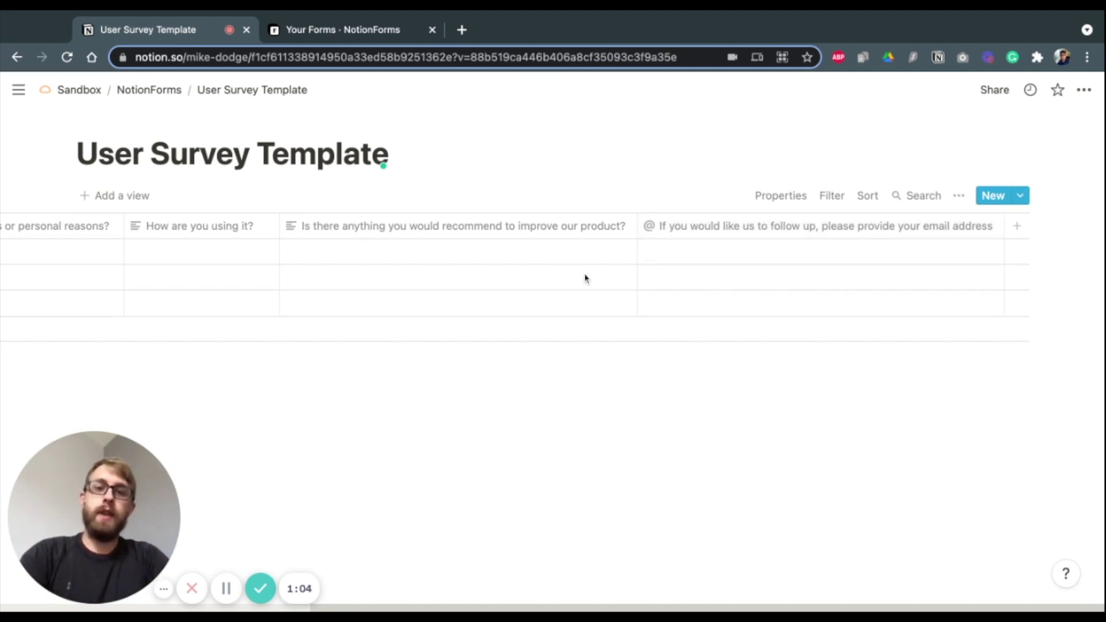
{"action": "scroll", "coordinate": [585, 276], "scroll_direction": "left", "scroll_amount": 10}
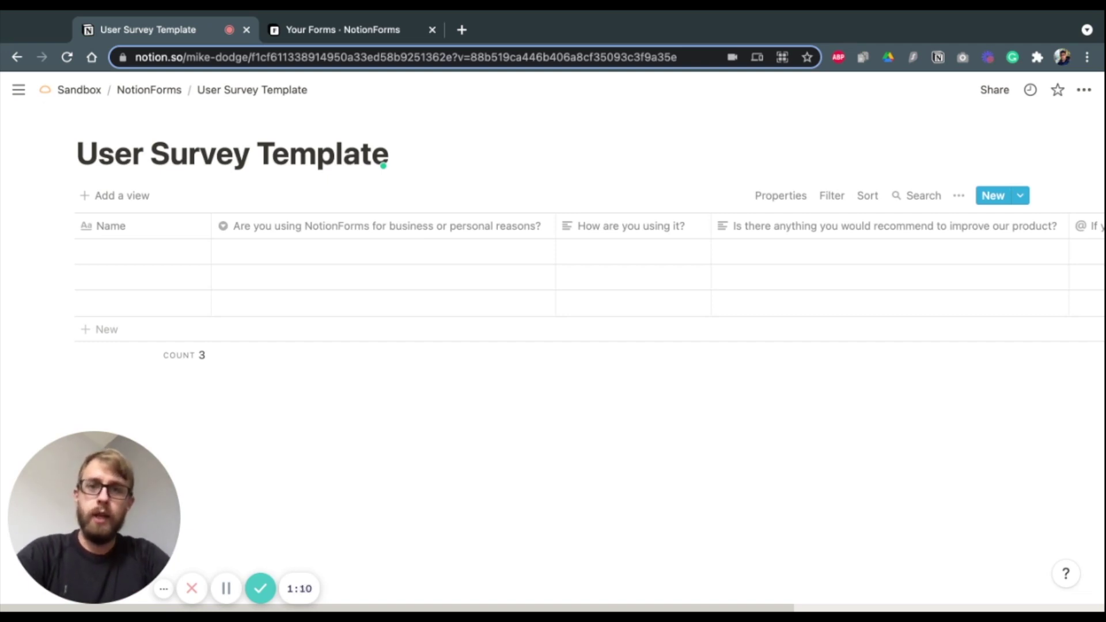
Create a new NotionForms form linked to the User Survey Template Notion table
{"action": "left_click", "coordinate": [348, 32]}
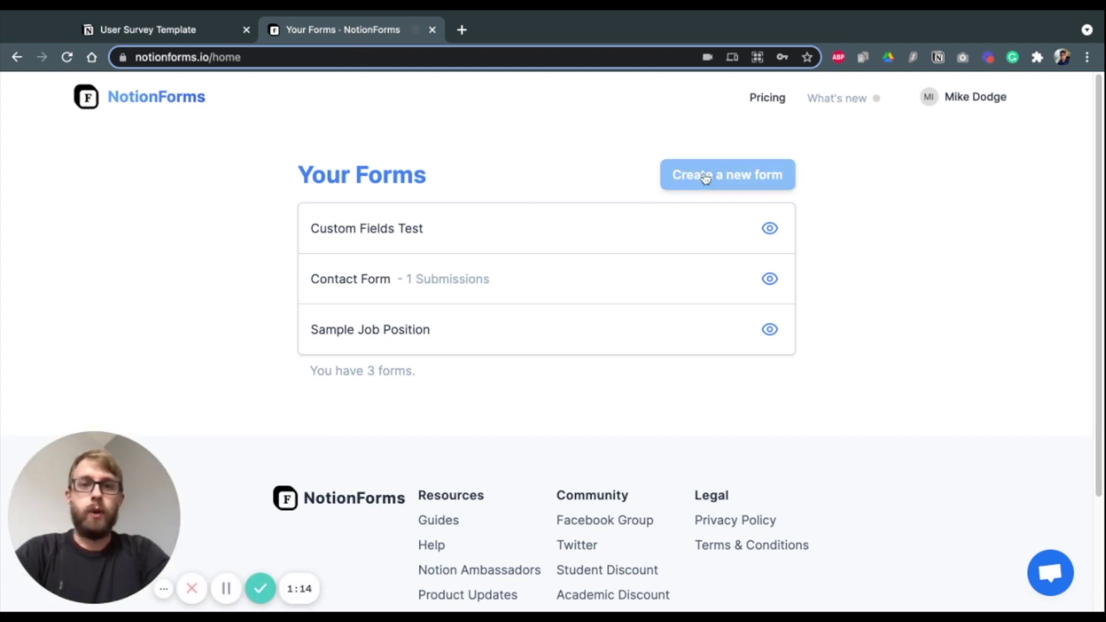
{"action": "left_click", "coordinate": [734, 177]}
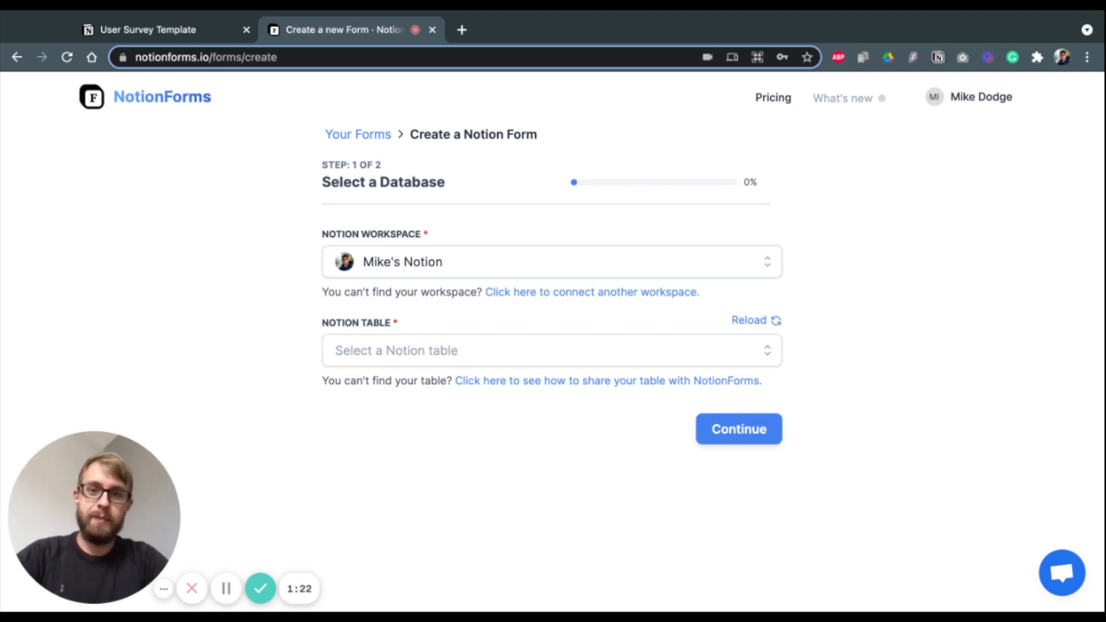
{"action": "left_click", "coordinate": [552, 350]}
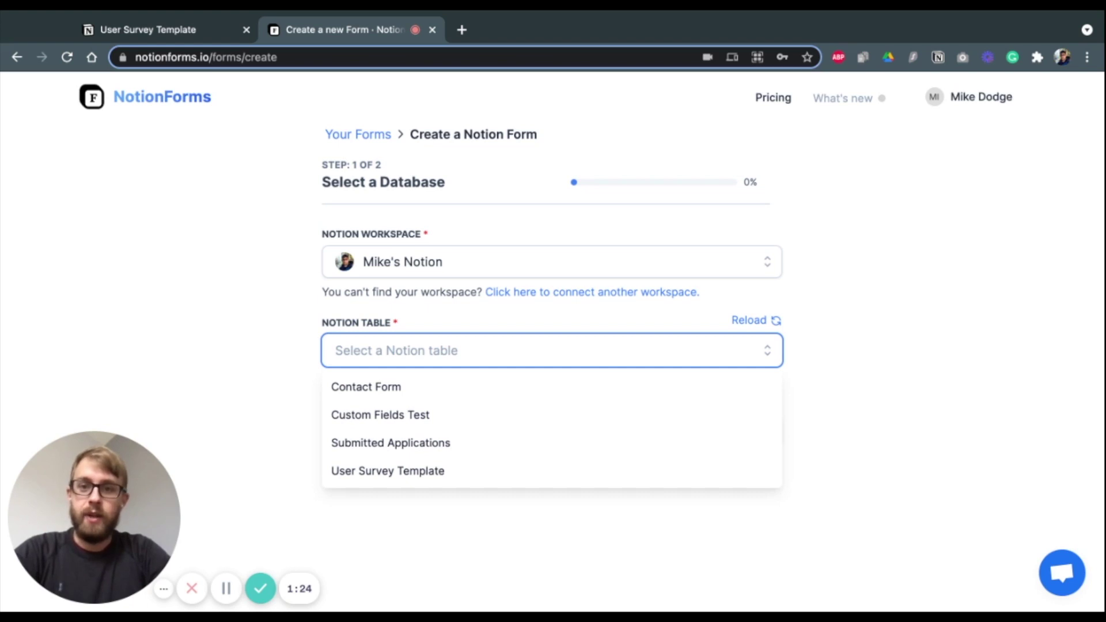
{"action": "left_click", "coordinate": [426, 473]}
Move the business-or-personal question to second place and How Are You Using It? to third
{"action": "left_click", "coordinate": [732, 429]}
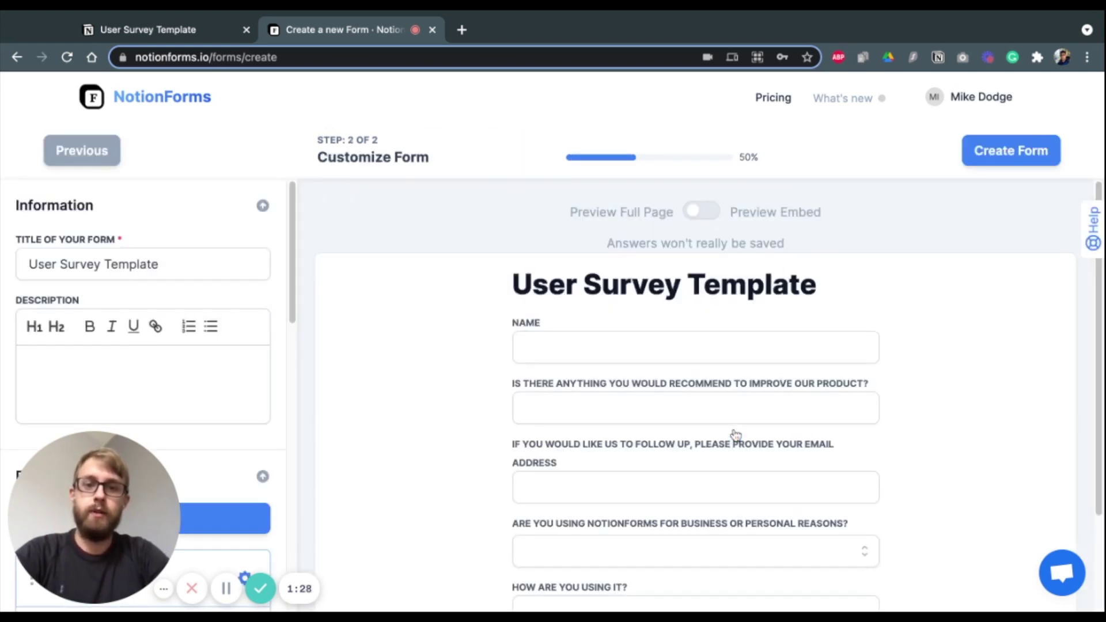
{"action": "scroll", "coordinate": [371, 401], "scroll_direction": "down", "scroll_amount": 3}
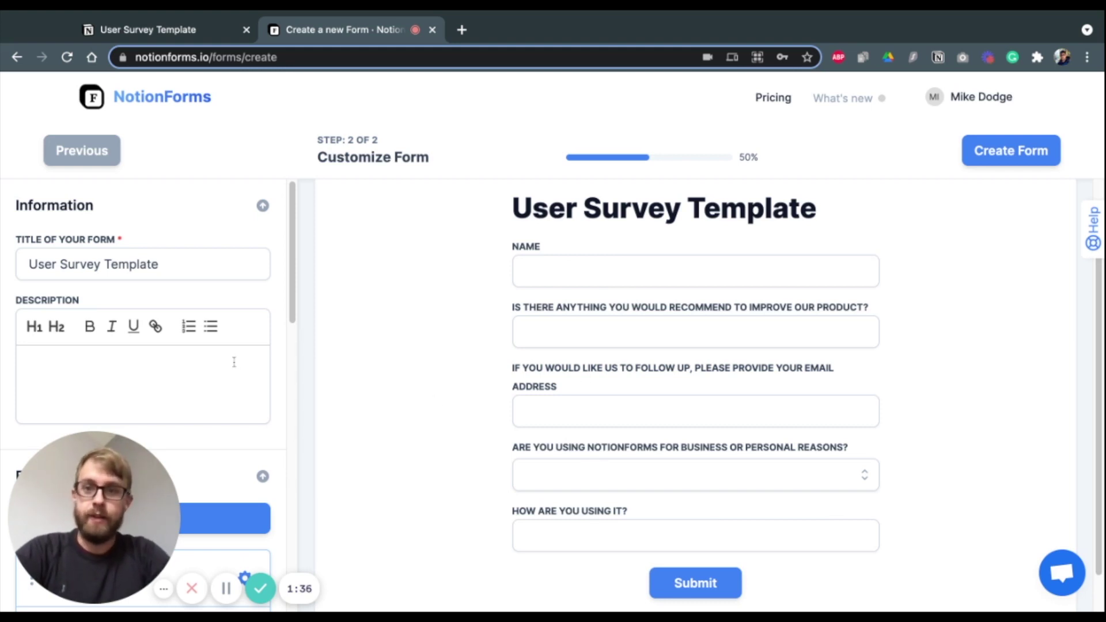
{"action": "scroll", "coordinate": [234, 362], "scroll_direction": "down", "scroll_amount": 8}
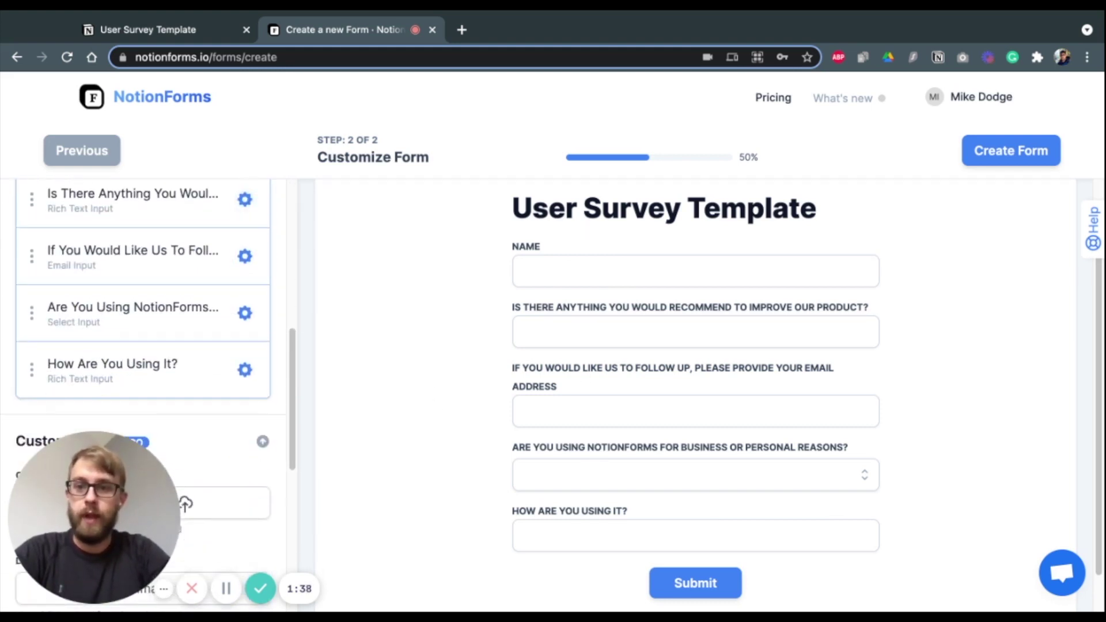
{"action": "scroll", "coordinate": [143, 345], "scroll_direction": "up", "scroll_amount": 2}
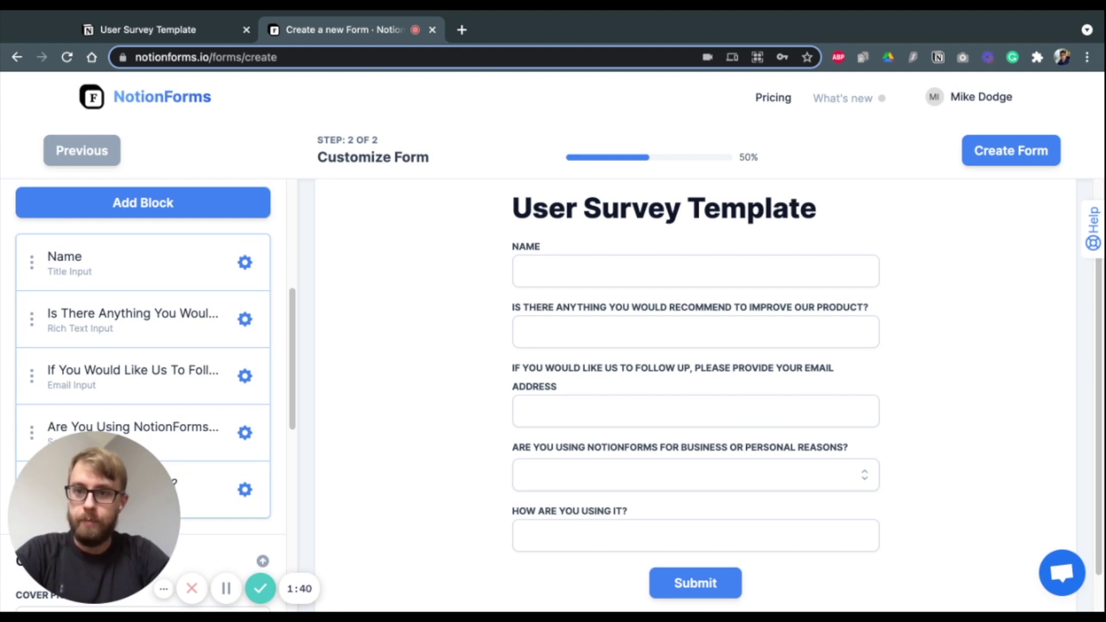
{"action": "scroll", "coordinate": [219, 420], "scroll_direction": "down", "scroll_amount": 4}
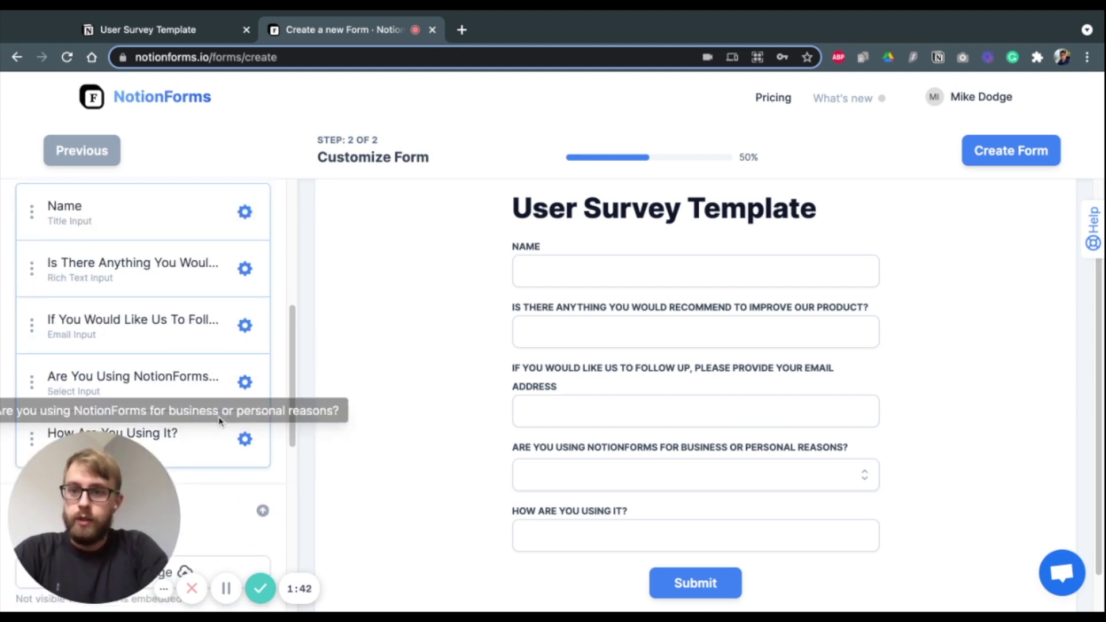
{"action": "scroll", "coordinate": [34, 345], "scroll_direction": "up", "scroll_amount": 2}
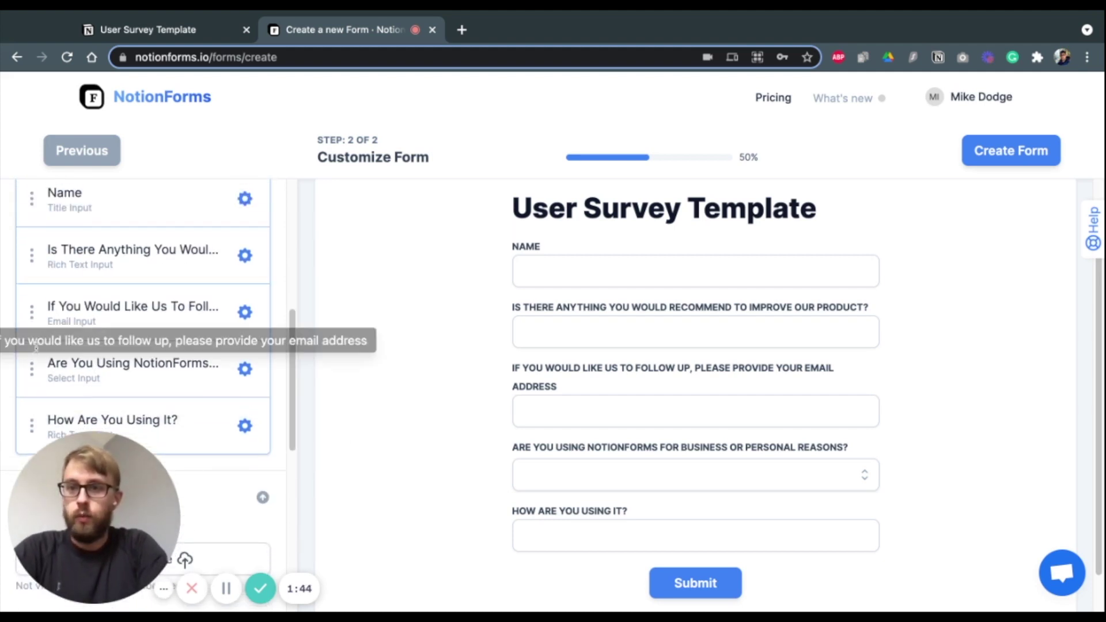
{"action": "left_click_drag", "start_coordinate": [34, 371], "coordinate": [34, 255]}
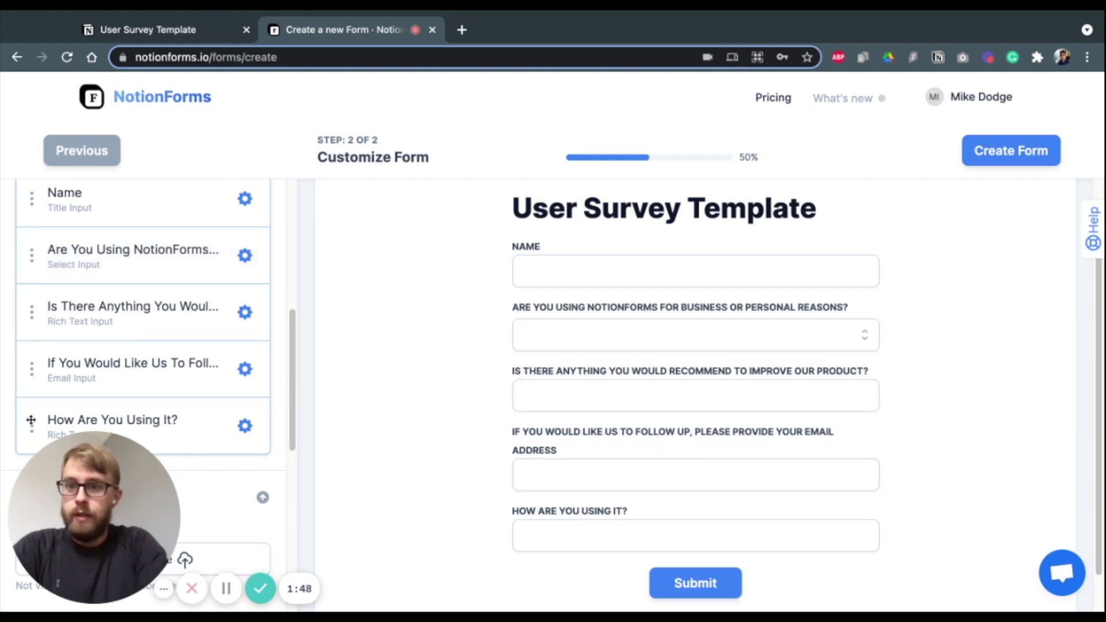
{"action": "left_click_drag", "start_coordinate": [31, 421], "coordinate": [31, 312]}
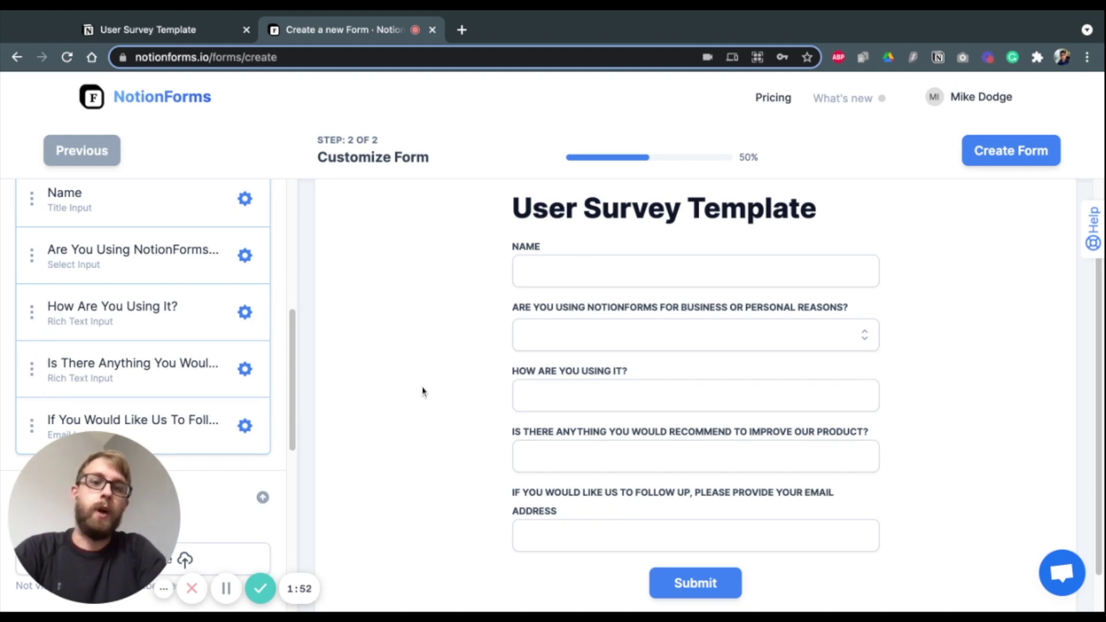
{"action": "scroll", "coordinate": [147, 311], "scroll_direction": "up", "scroll_amount": 3}
Add a Page Break block named 1 to the form
{"action": "left_click", "coordinate": [147, 311]}
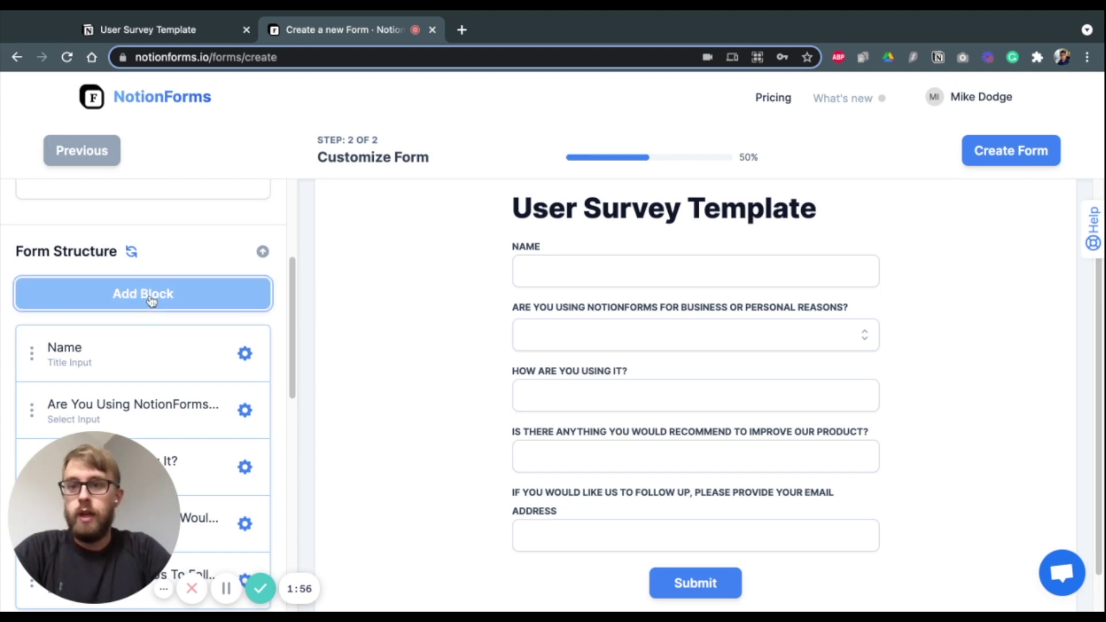
{"action": "left_click", "coordinate": [385, 256]}
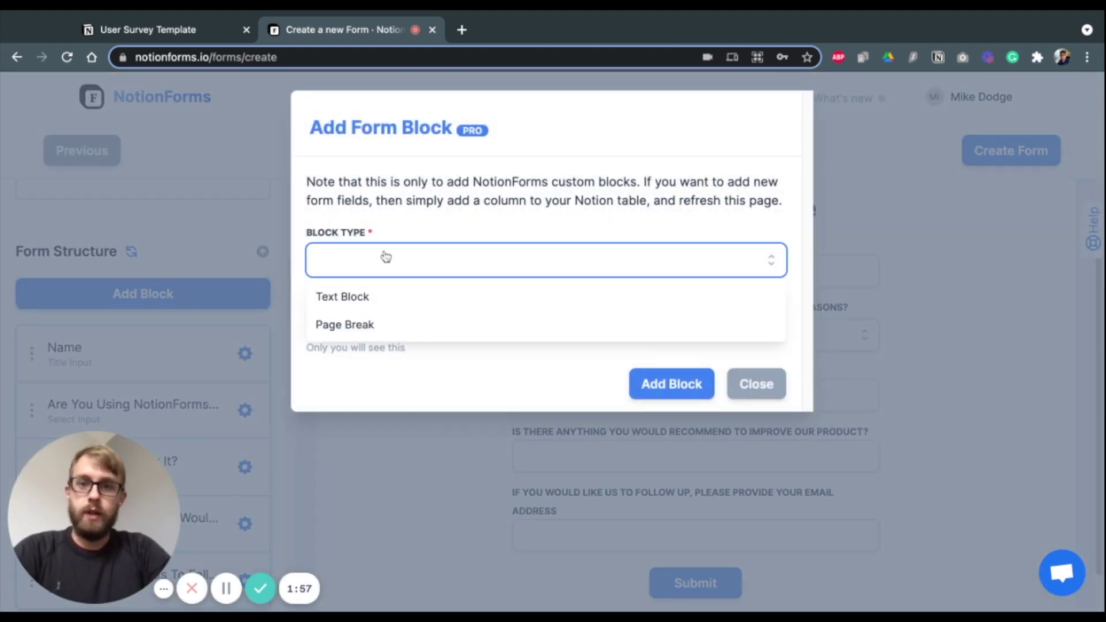
{"action": "left_click", "coordinate": [349, 326]}
{"action": "left_click", "coordinate": [351, 330]}
{"action": "type", "text": "1"}
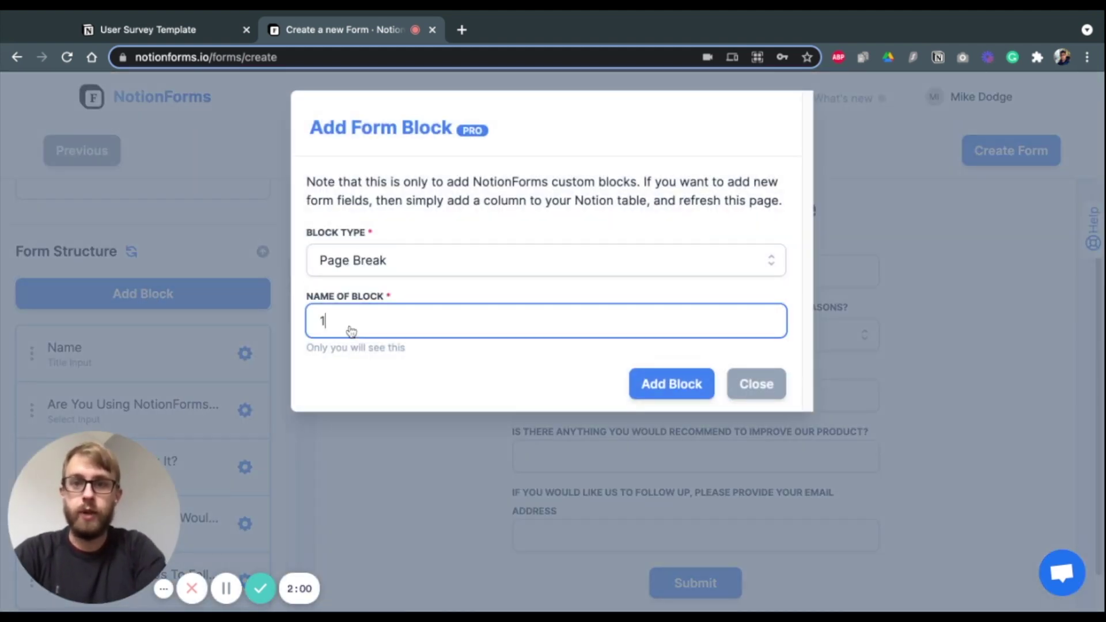
{"action": "left_click", "coordinate": [661, 385]}
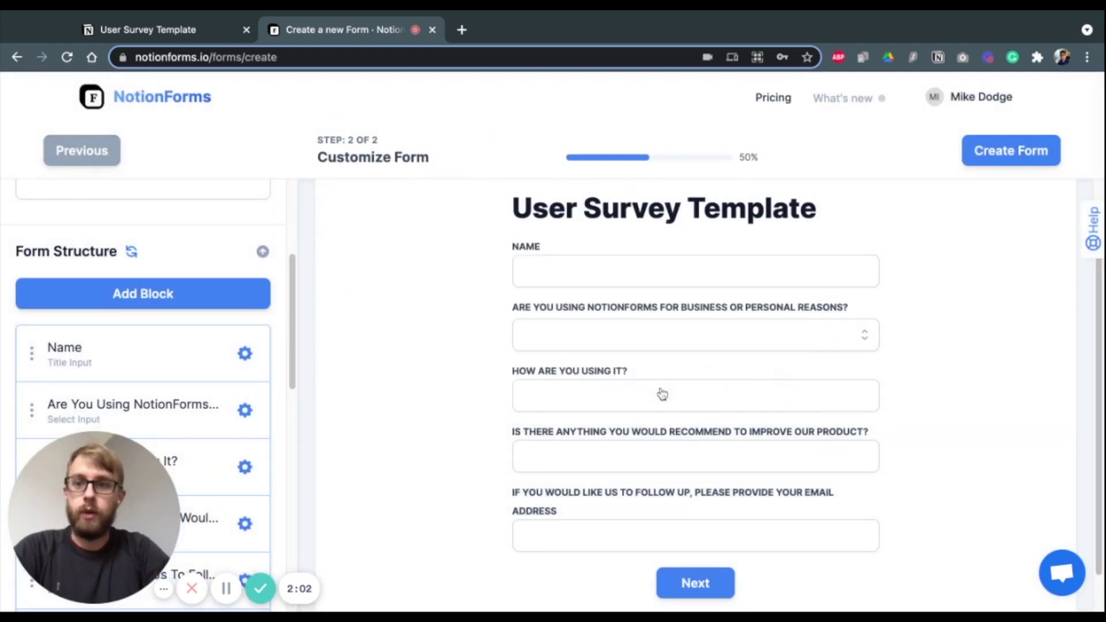
Position page break 1 directly after the Name question
{"action": "scroll", "coordinate": [43, 369], "scroll_direction": "down", "scroll_amount": 5}
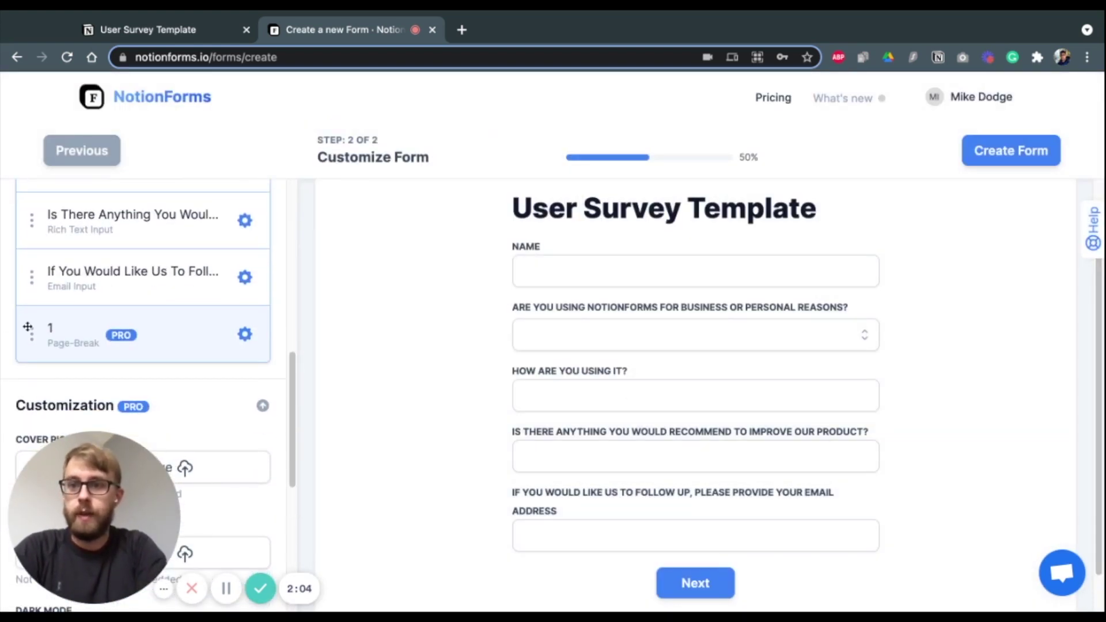
{"action": "left_click_drag", "start_coordinate": [33, 335], "coordinate": [32, 336]}
{"action": "scroll", "coordinate": [30, 328], "scroll_direction": "up", "scroll_amount": 5}
{"action": "mouse_move", "coordinate": [32, 235]}
{"action": "left_mouse_down"}
{"action": "mouse_move", "coordinate": [32, 291]}
{"action": "mouse_move", "coordinate": [32, 235]}
{"action": "left_mouse_up"}
{"action": "scroll", "coordinate": [144, 317], "scroll_direction": "up", "scroll_amount": 2}
{"action": "scroll", "coordinate": [144, 317], "scroll_direction": "down", "scroll_amount": 1}
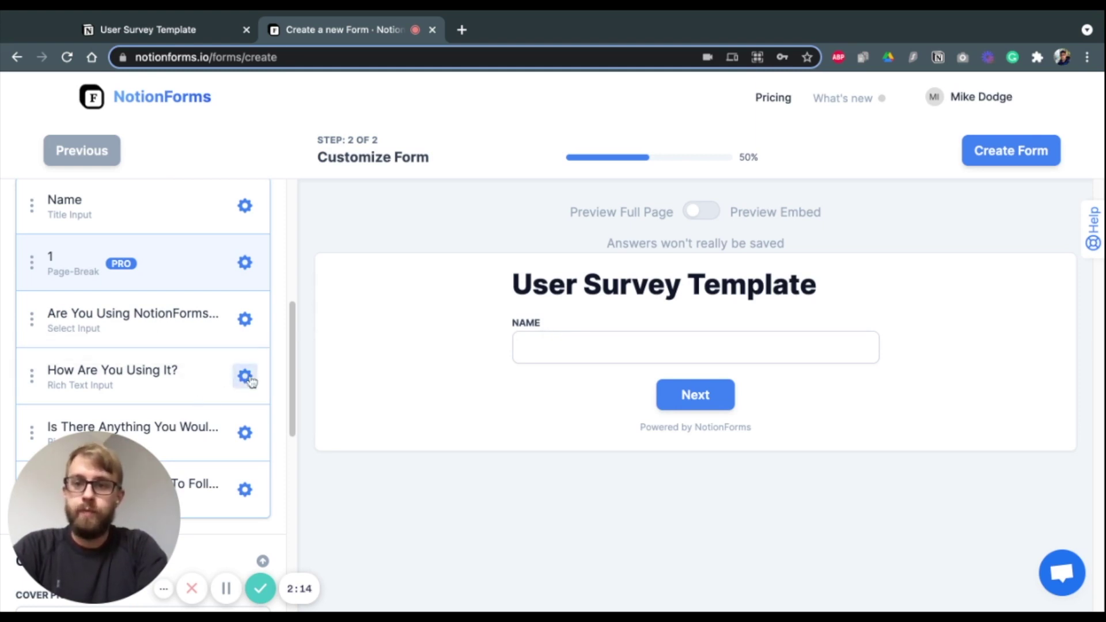
{"action": "scroll", "coordinate": [249, 381], "scroll_direction": "down", "scroll_amount": 2}
{"action": "scroll", "coordinate": [173, 395], "scroll_direction": "up", "scroll_amount": 1}
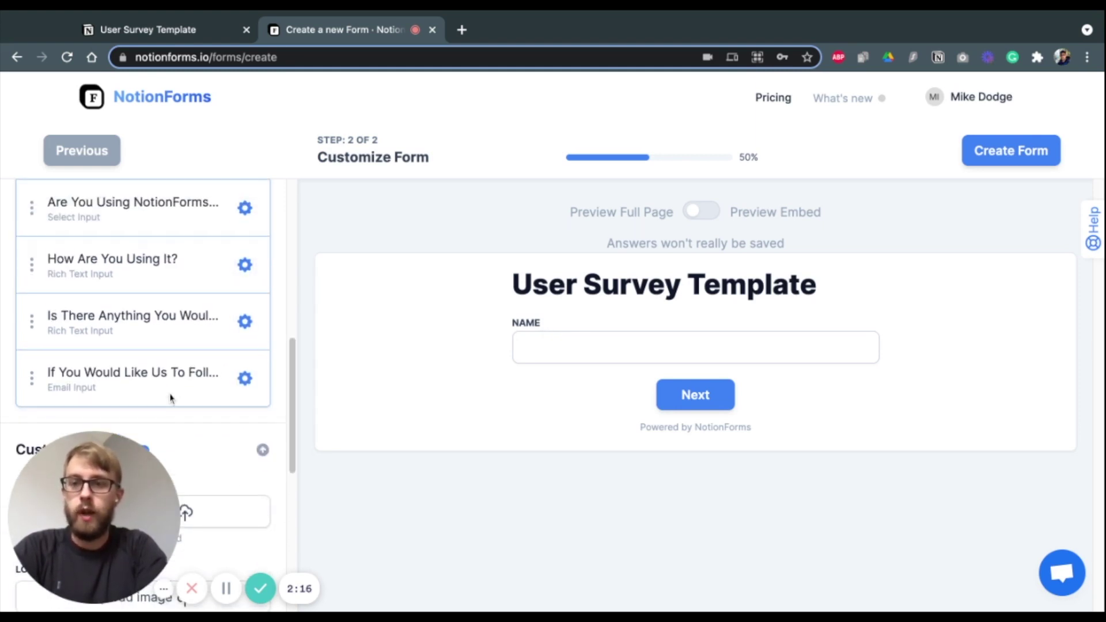
{"action": "scroll", "coordinate": [170, 397], "scroll_direction": "down", "scroll_amount": 1}
{"action": "scroll", "coordinate": [167, 385], "scroll_direction": "up", "scroll_amount": 4}
Add a Page Break block named 2 to the form
{"action": "left_click", "coordinate": [134, 196]}
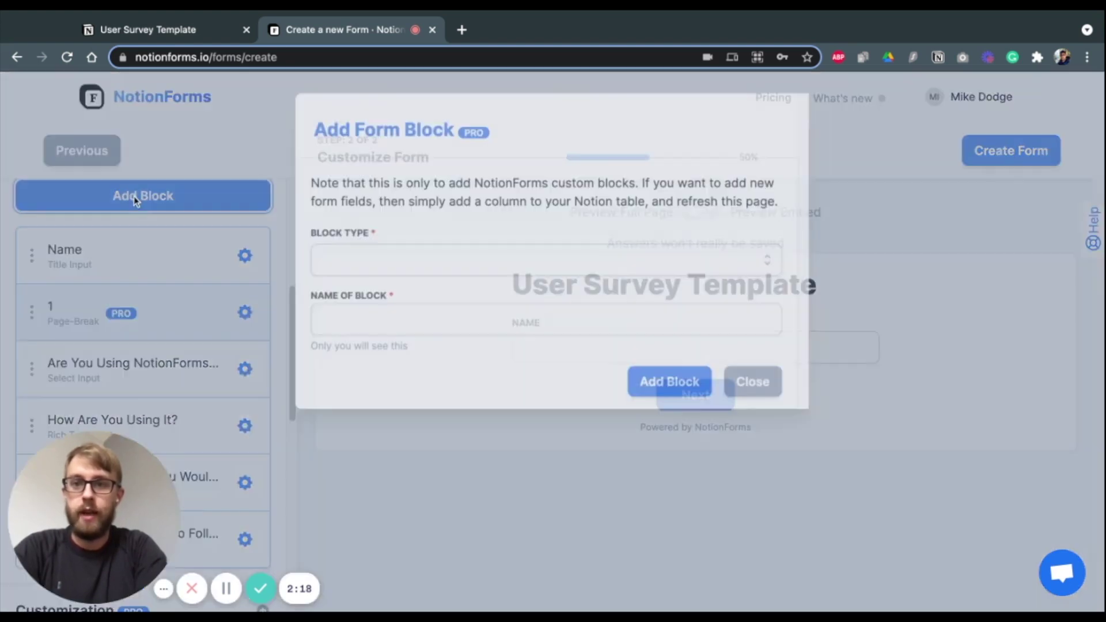
{"action": "left_click", "coordinate": [437, 259]}
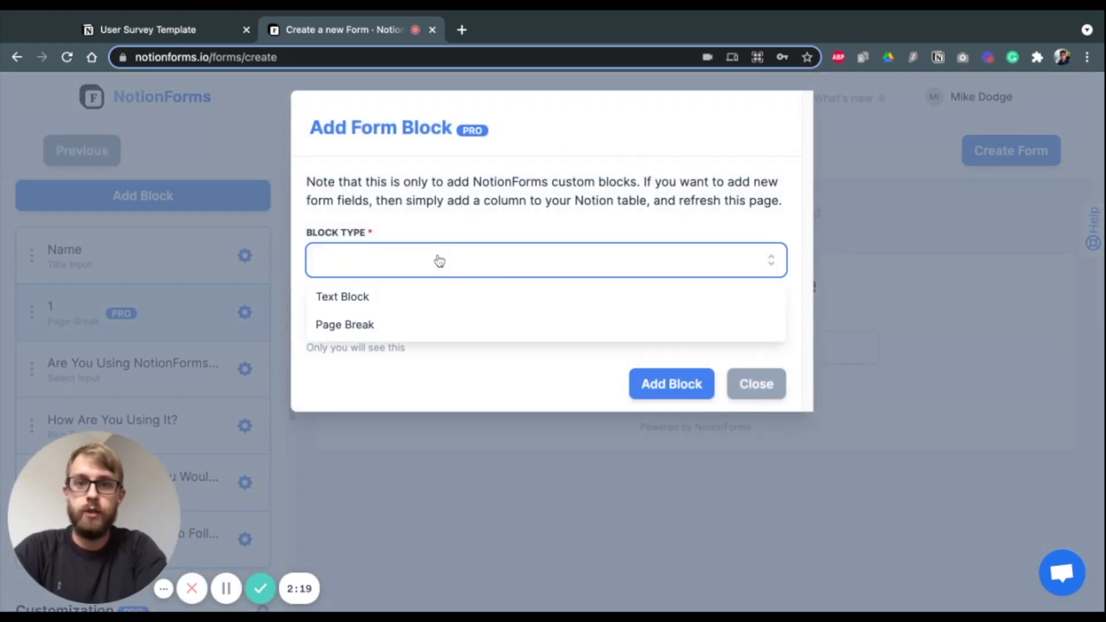
{"action": "left_click", "coordinate": [369, 323]}
{"action": "left_click", "coordinate": [378, 323]}
{"action": "type", "text": "2"}
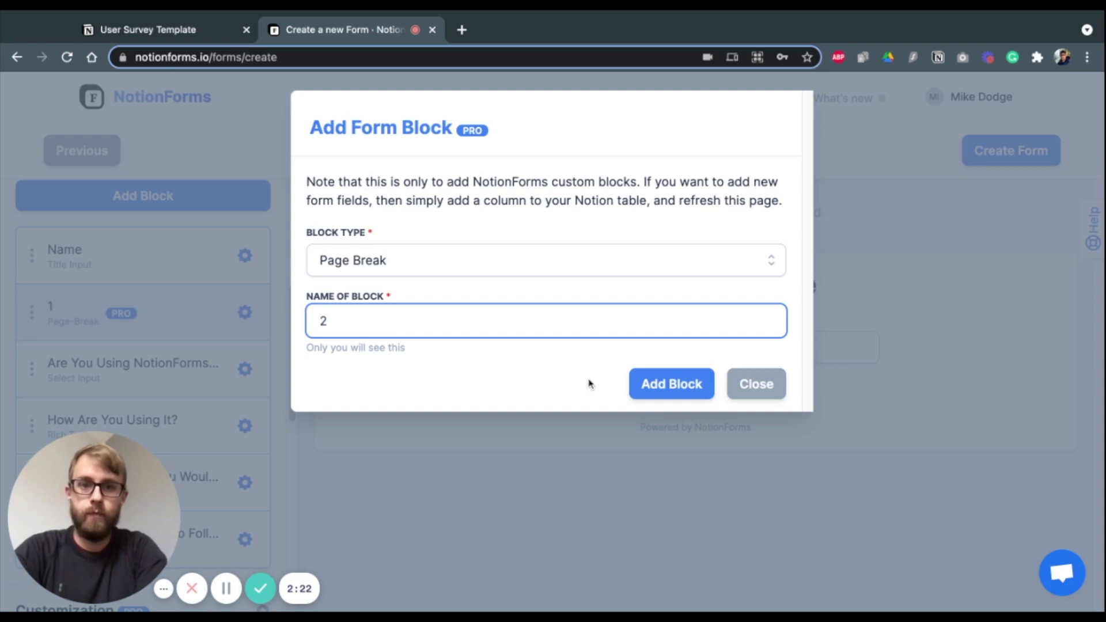
{"action": "left_click", "coordinate": [651, 385]}
Move page break 2 below the How Are You Using It? question
{"action": "scroll", "coordinate": [34, 374], "scroll_direction": "down", "scroll_amount": 4}
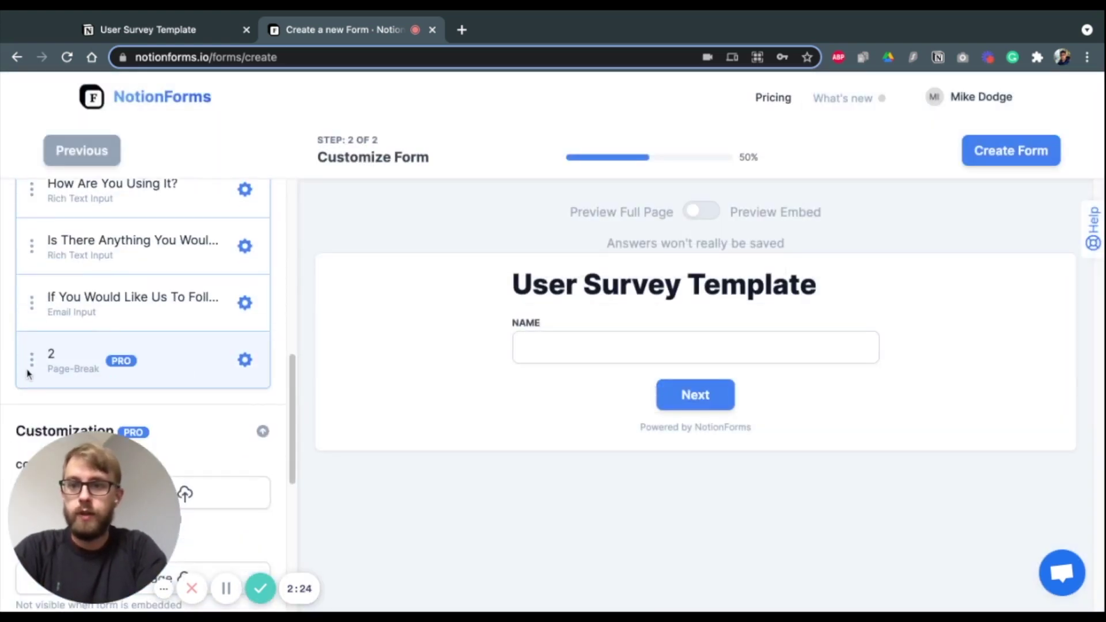
{"action": "left_click_drag", "start_coordinate": [33, 359], "coordinate": [33, 245]}
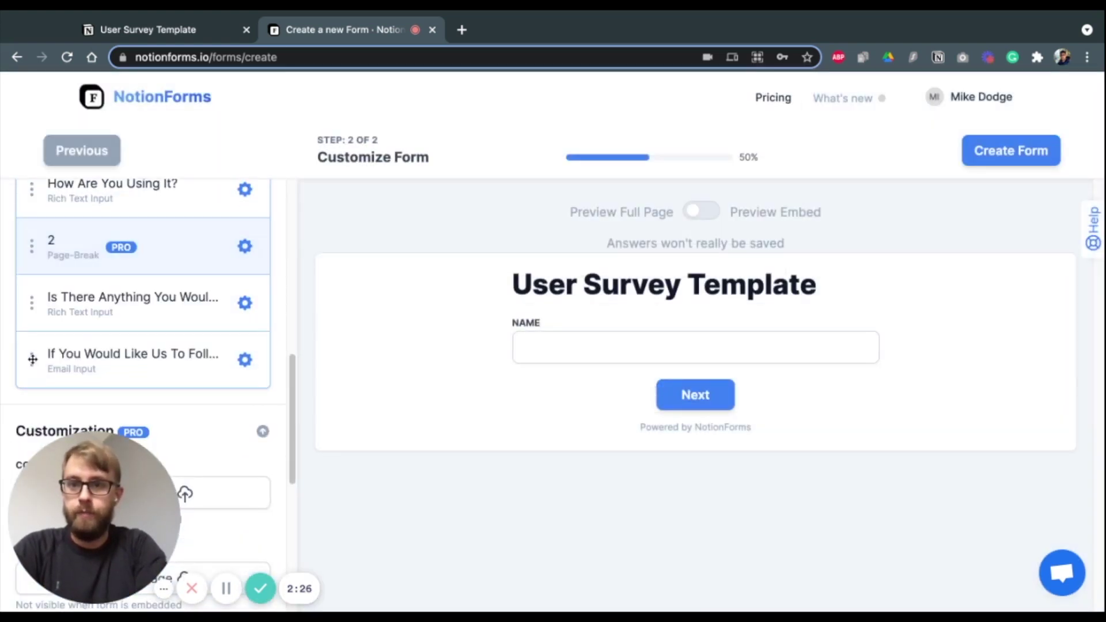
{"action": "scroll", "coordinate": [34, 245], "scroll_direction": "up", "scroll_amount": 2}
{"action": "scroll", "coordinate": [138, 334], "scroll_direction": "up", "scroll_amount": 1}
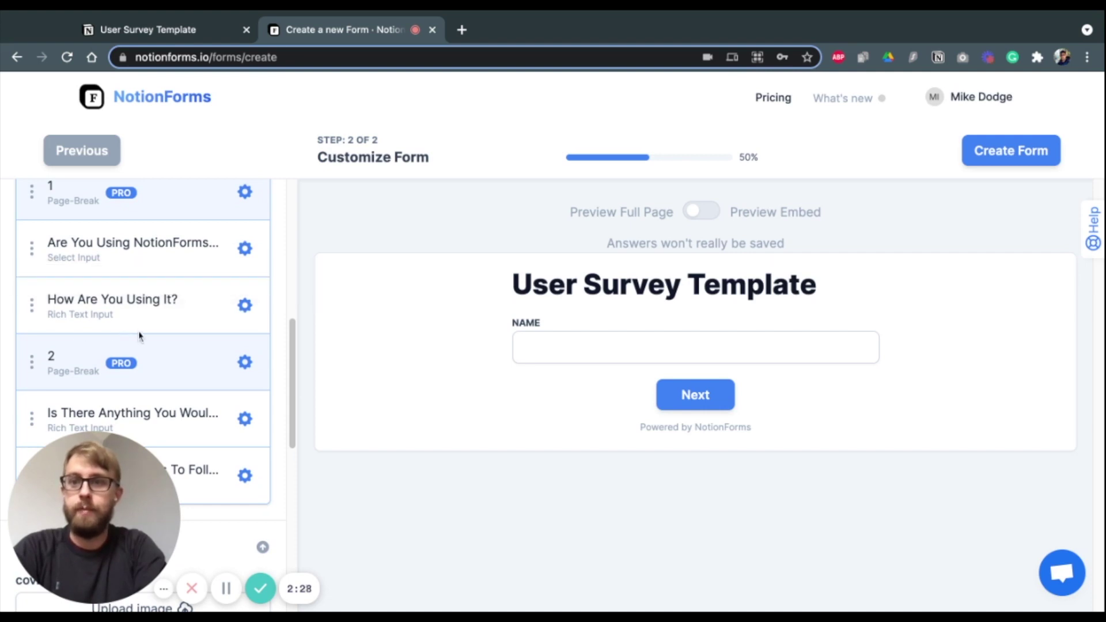
{"action": "scroll", "coordinate": [90, 282], "scroll_direction": "up", "scroll_amount": 2}
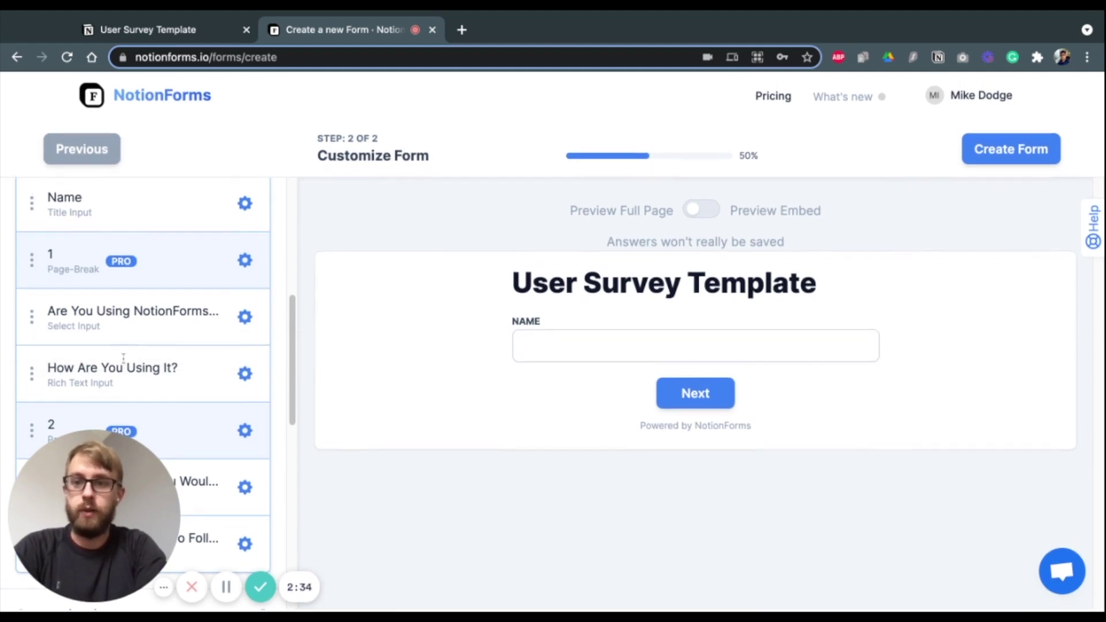
{"action": "scroll", "coordinate": [244, 445], "scroll_direction": "down", "scroll_amount": 2}
{"action": "scroll", "coordinate": [244, 445], "scroll_direction": "down", "scroll_amount": 3}
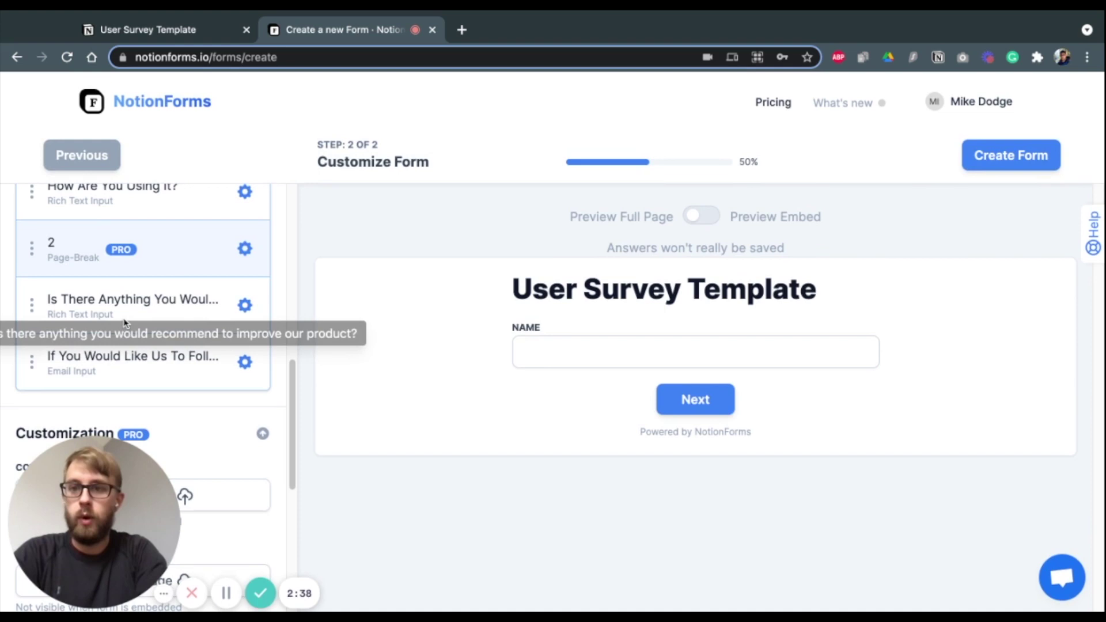
{"action": "scroll", "coordinate": [125, 324], "scroll_direction": "up", "scroll_amount": 1}
{"action": "scroll", "coordinate": [183, 283], "scroll_direction": "up", "scroll_amount": 3}
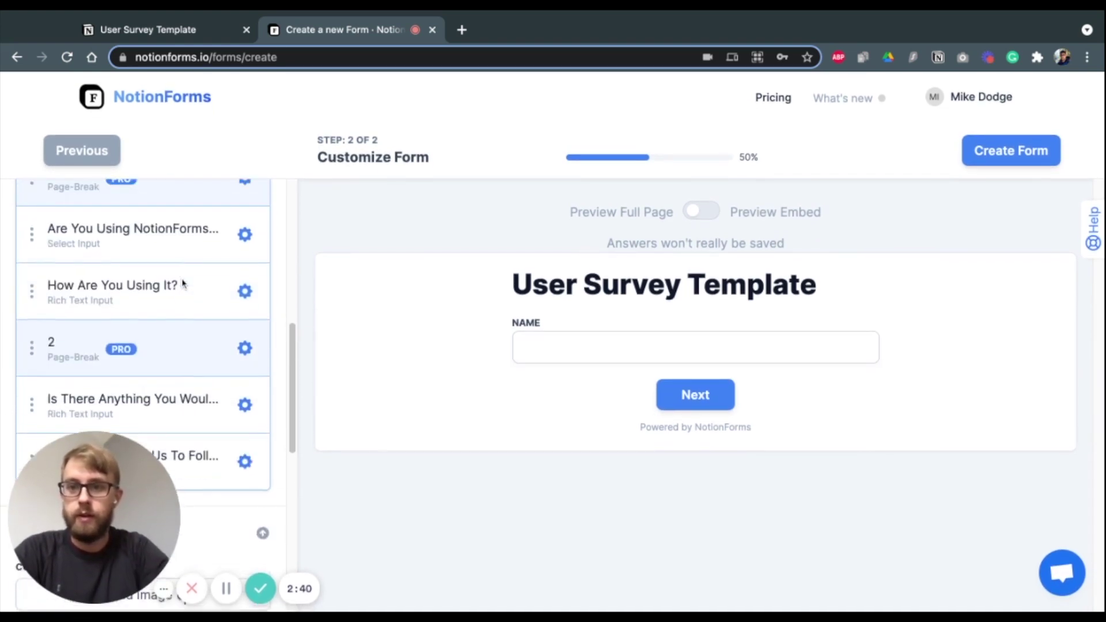
{"action": "scroll", "coordinate": [183, 283], "scroll_direction": "up", "scroll_amount": 2}
Add a third page break and place it above the follow-up email question
{"action": "left_click", "coordinate": [174, 237]}
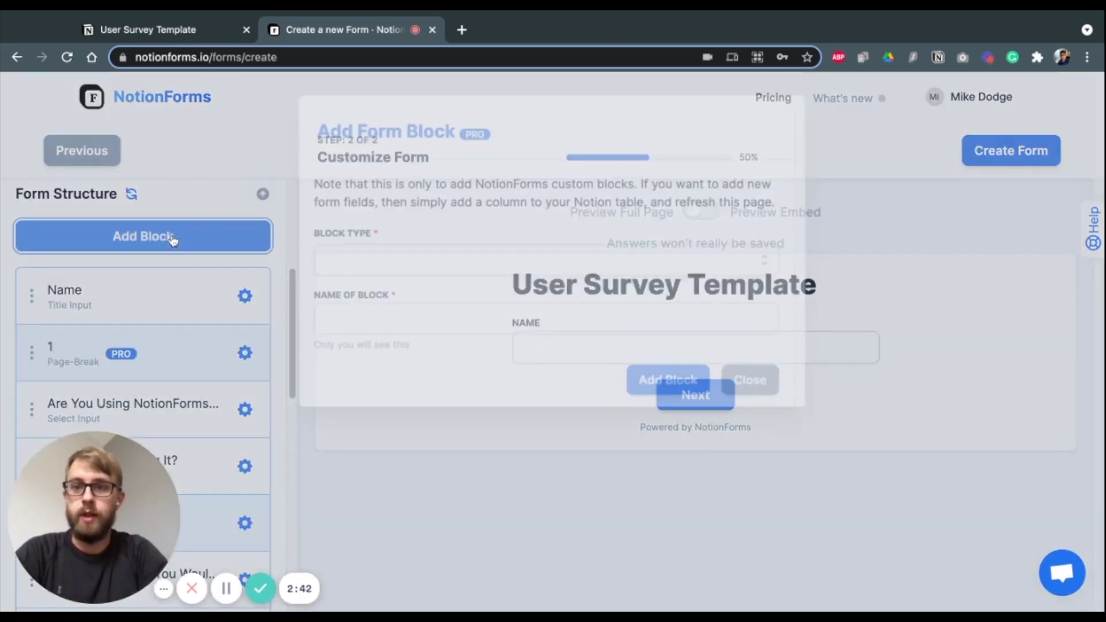
{"action": "left_click", "coordinate": [358, 266]}
{"action": "left_click", "coordinate": [368, 323]}
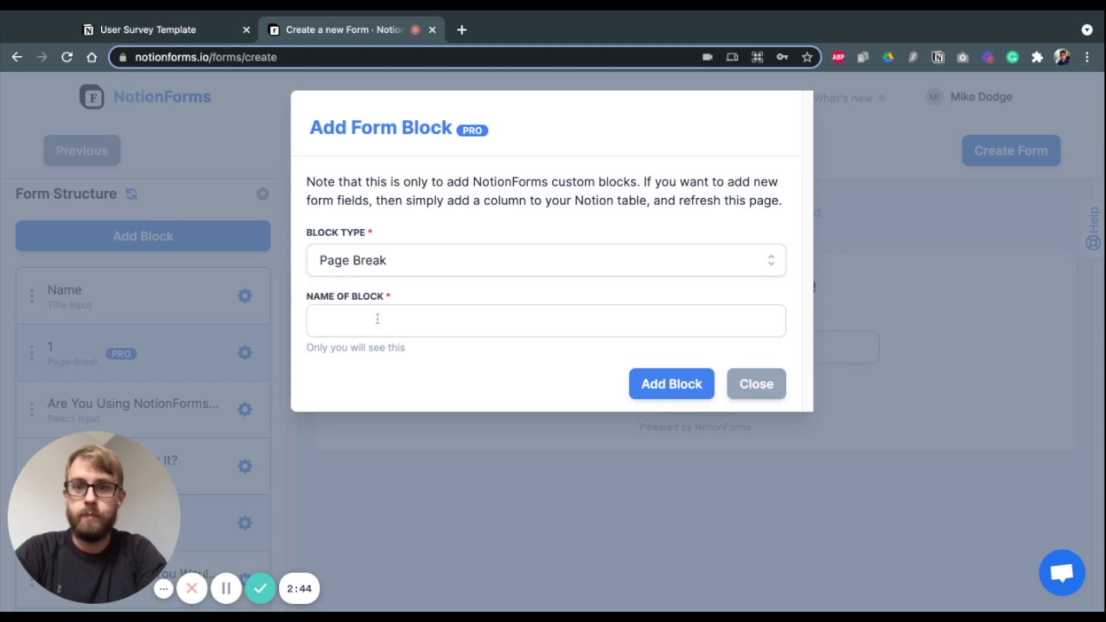
{"action": "left_click", "coordinate": [377, 318]}
{"action": "type", "text": "2"}
{"action": "key", "text": "Return"}
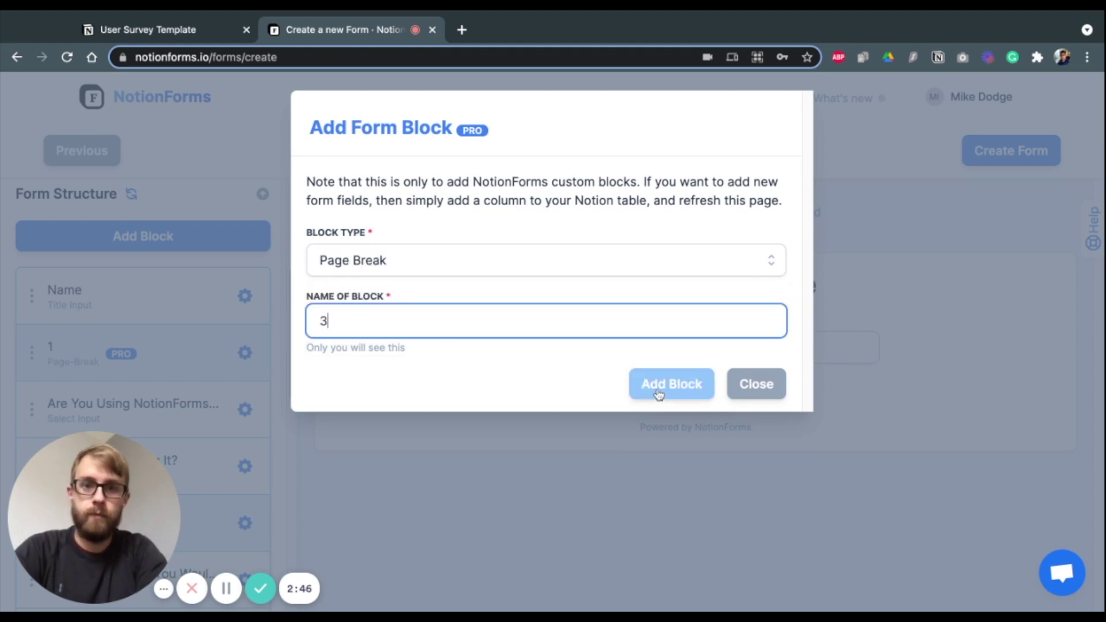
{"action": "scroll", "coordinate": [138, 389], "scroll_direction": "down", "scroll_amount": 5}
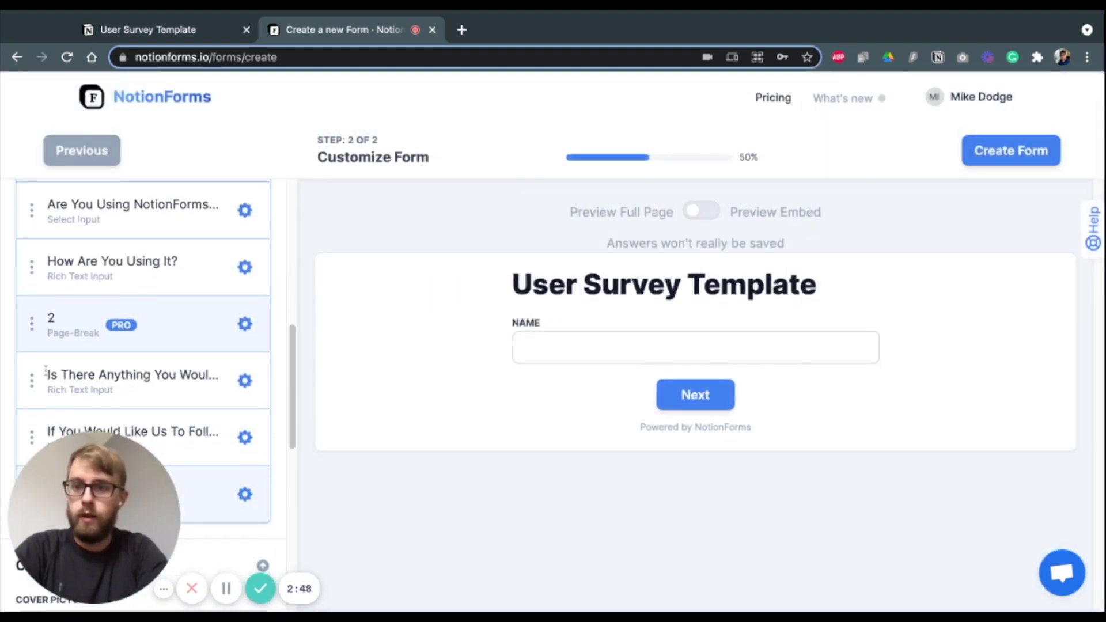
{"action": "left_click_drag", "start_coordinate": [32, 376], "coordinate": [32, 377]}
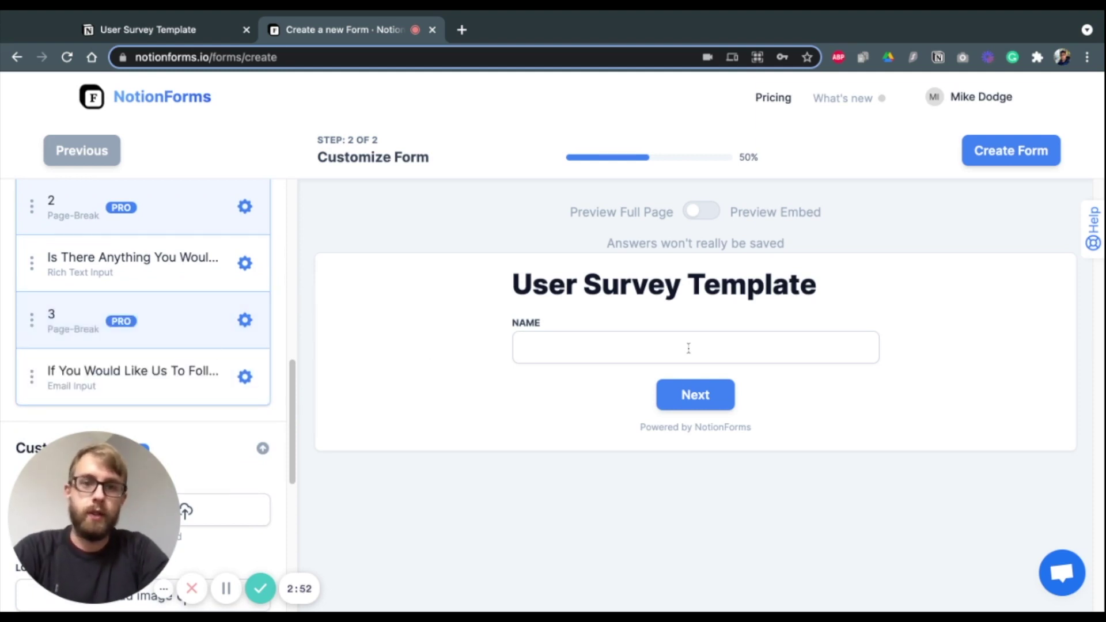
Step the preview forward to the email page, then back to the first page
{"action": "left_click", "coordinate": [692, 394]}
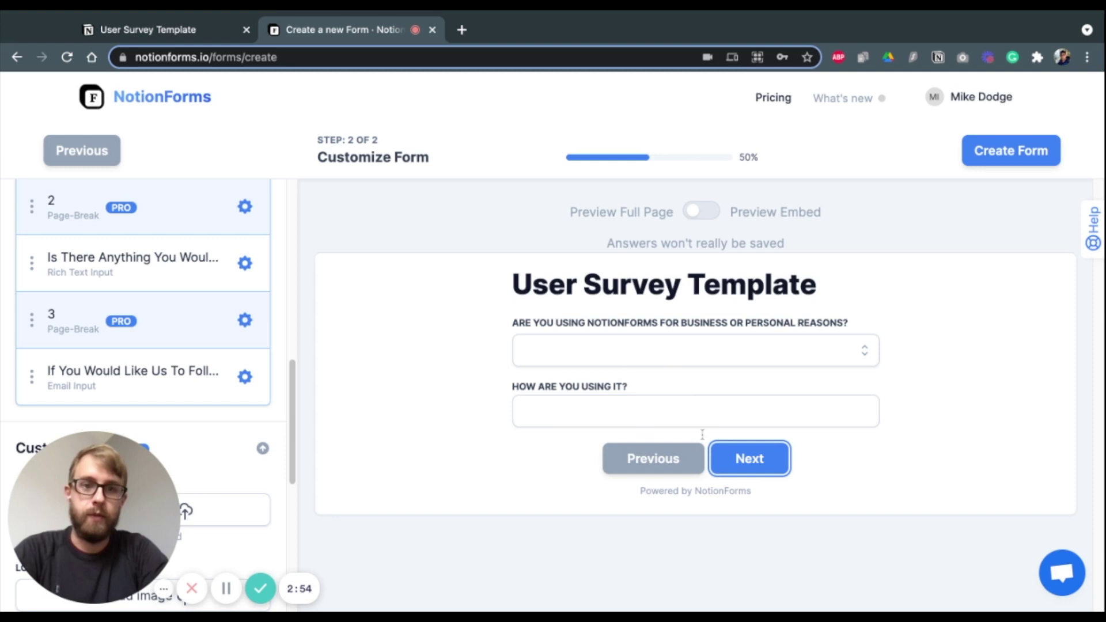
{"action": "left_click", "coordinate": [743, 459]}
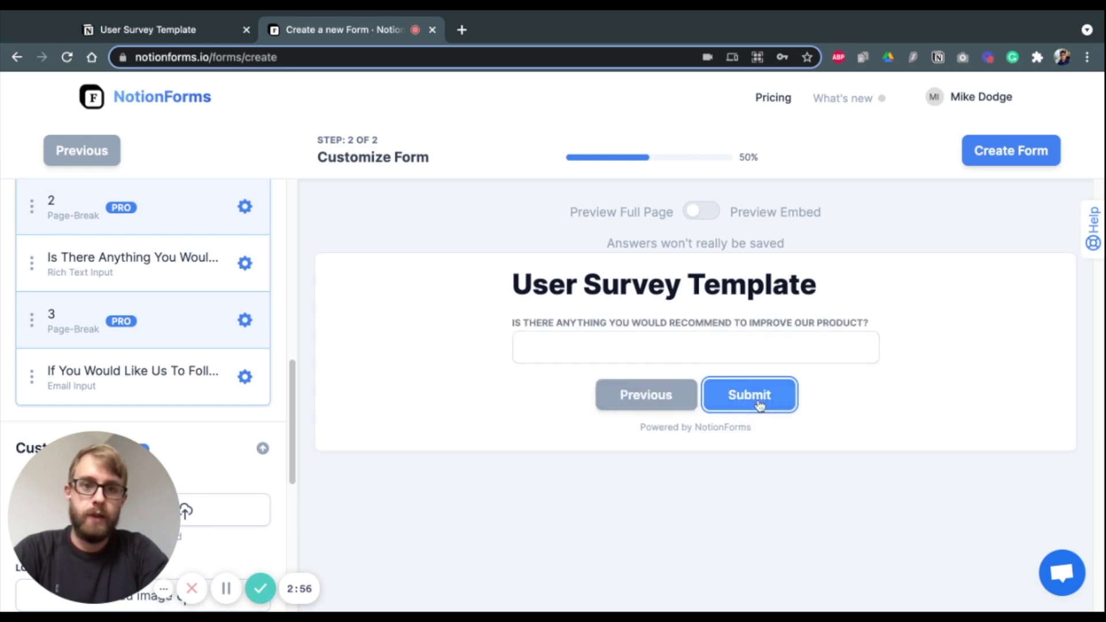
{"action": "left_click", "coordinate": [758, 403]}
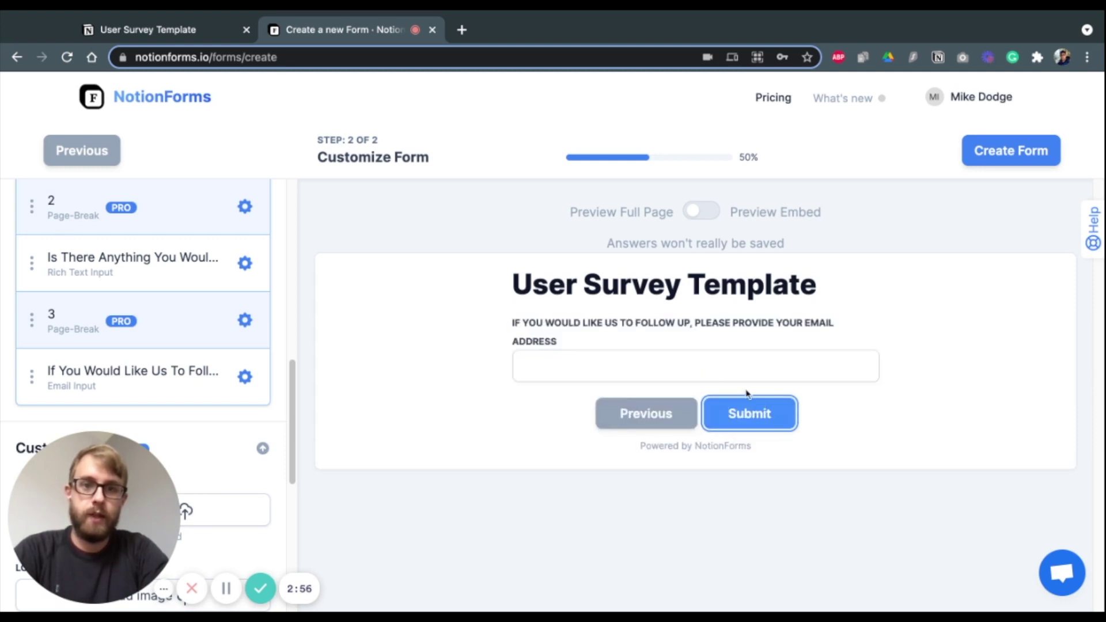
{"action": "left_click", "coordinate": [660, 420]}
{"action": "left_click", "coordinate": [654, 399]}
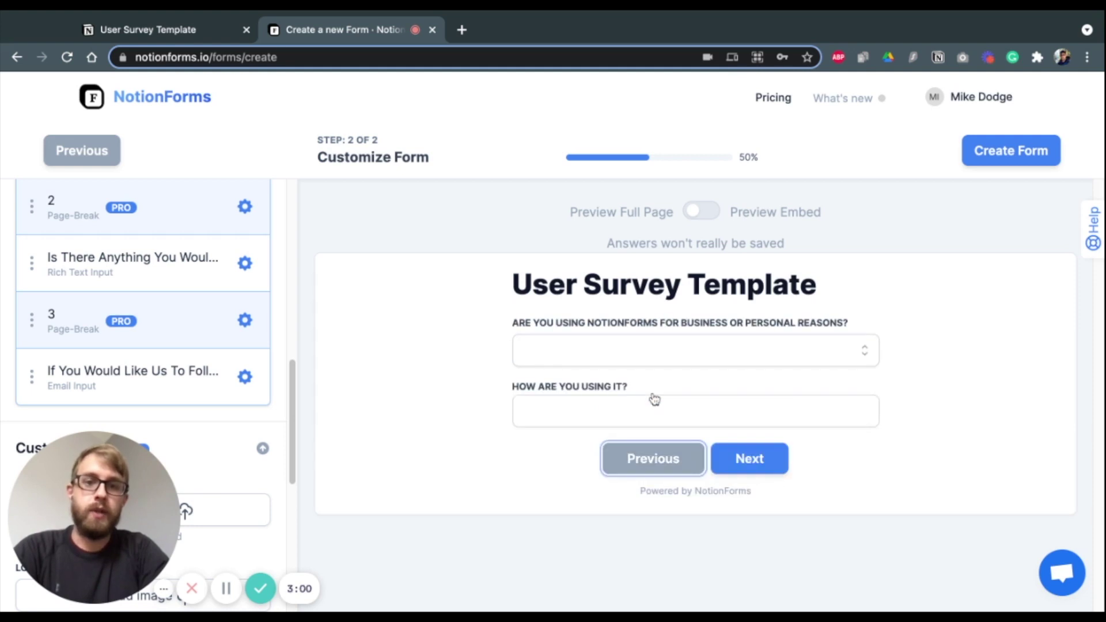
{"action": "left_click", "coordinate": [653, 459]}
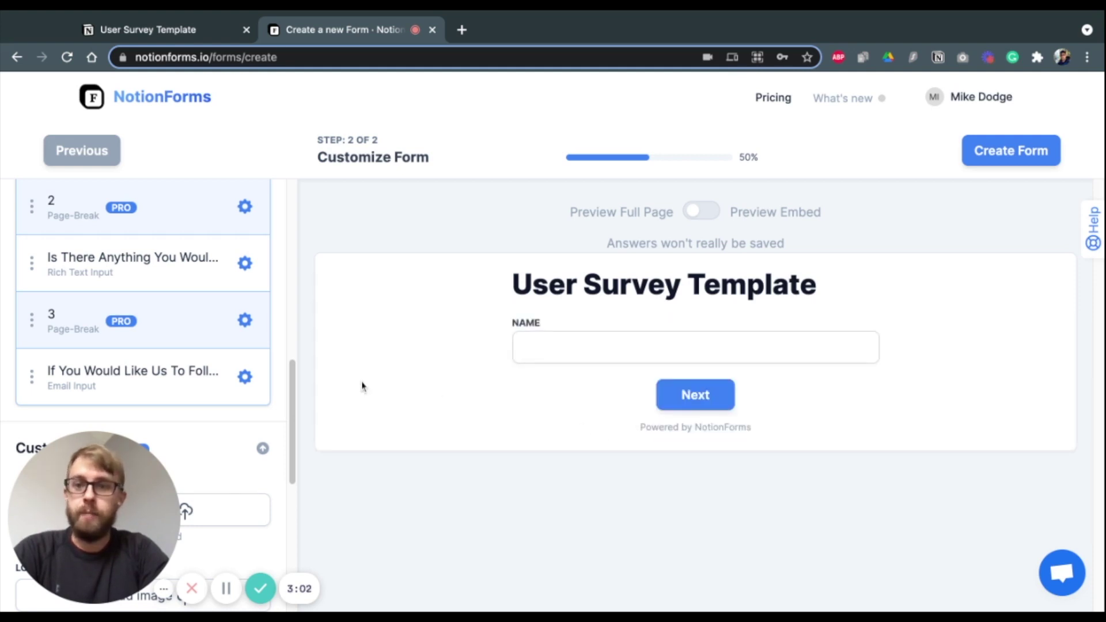
Set the Submission Action to Redirect with notionforms.io as the redirect URL
{"action": "scroll", "coordinate": [160, 347], "scroll_direction": "down", "scroll_amount": 4}
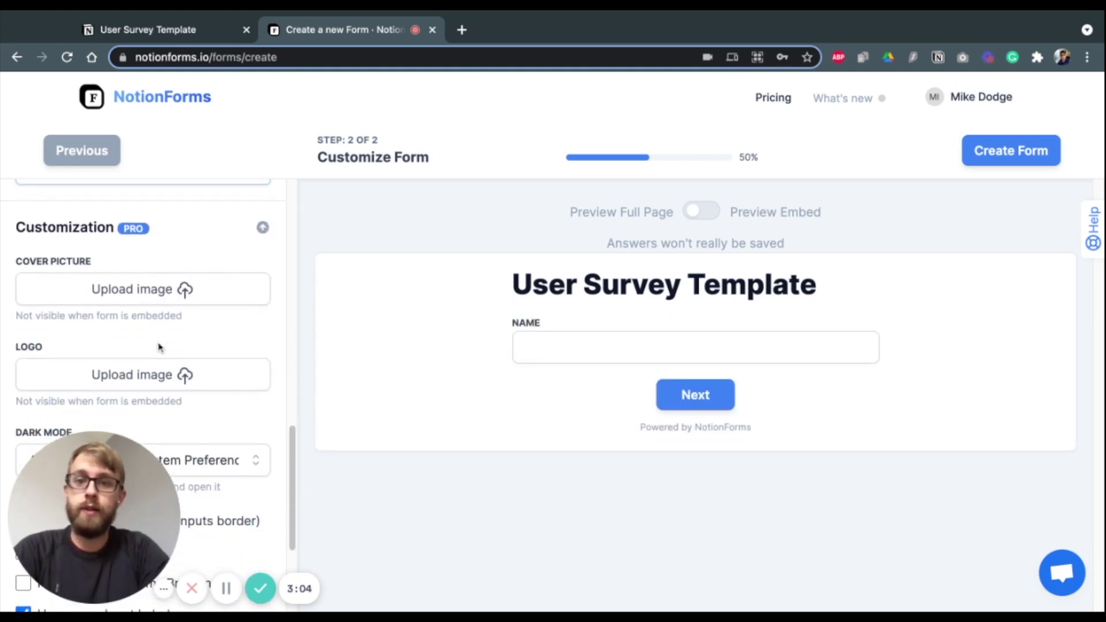
{"action": "scroll", "coordinate": [144, 374], "scroll_direction": "down", "scroll_amount": 2}
{"action": "scroll", "coordinate": [144, 374], "scroll_direction": "up", "scroll_amount": 3}
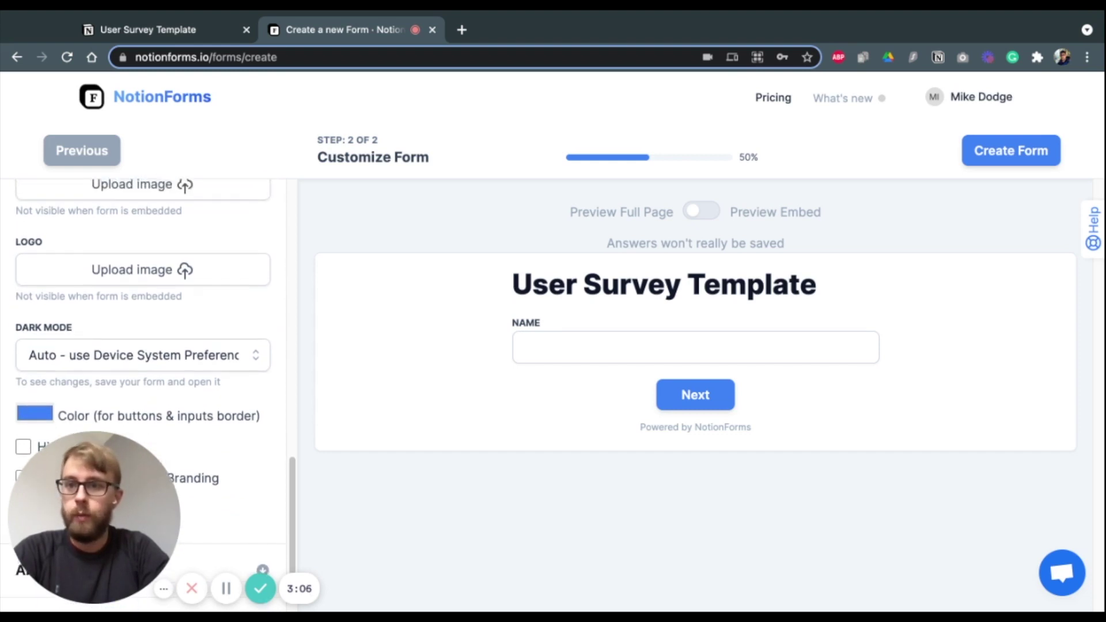
{"action": "scroll", "coordinate": [161, 382], "scroll_direction": "down", "scroll_amount": 4}
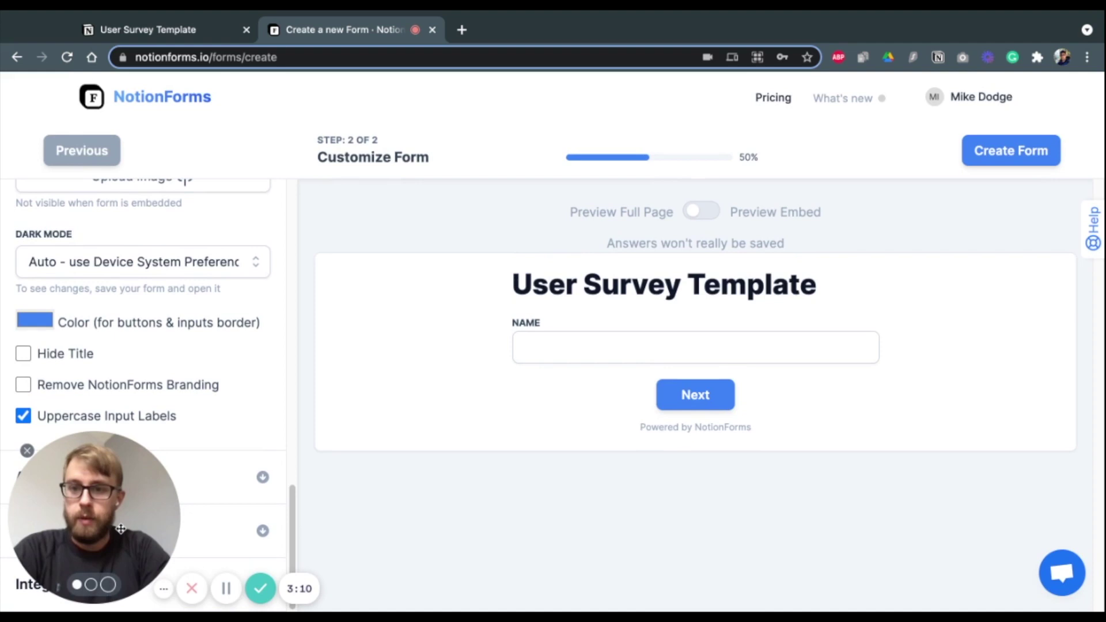
{"action": "left_click_drag", "start_coordinate": [122, 505], "coordinate": [516, 473]}
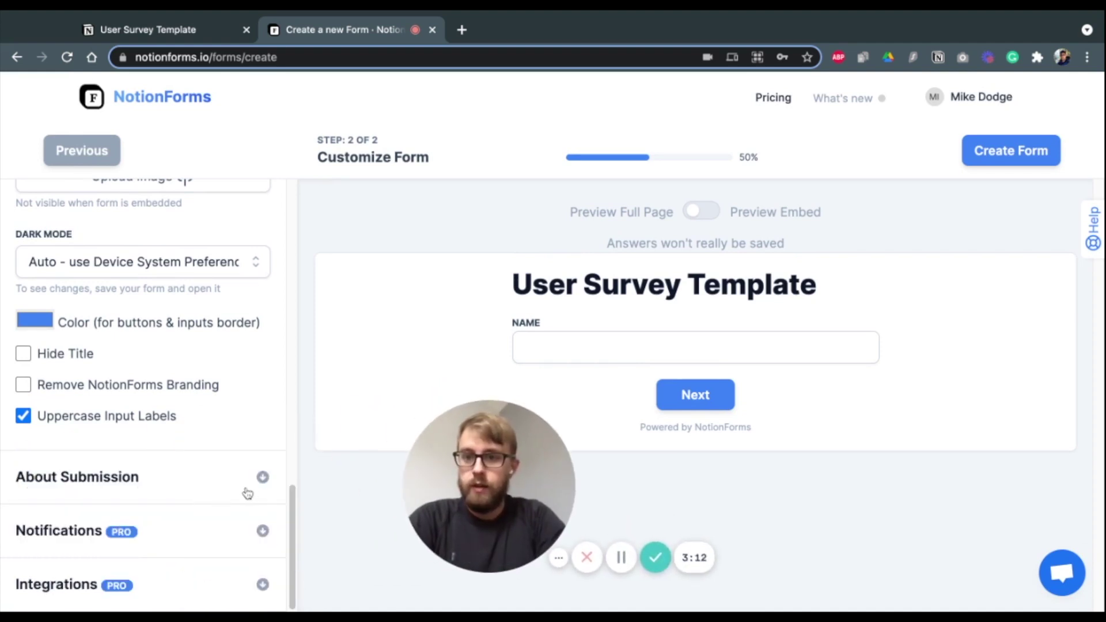
{"action": "left_click", "coordinate": [262, 483]}
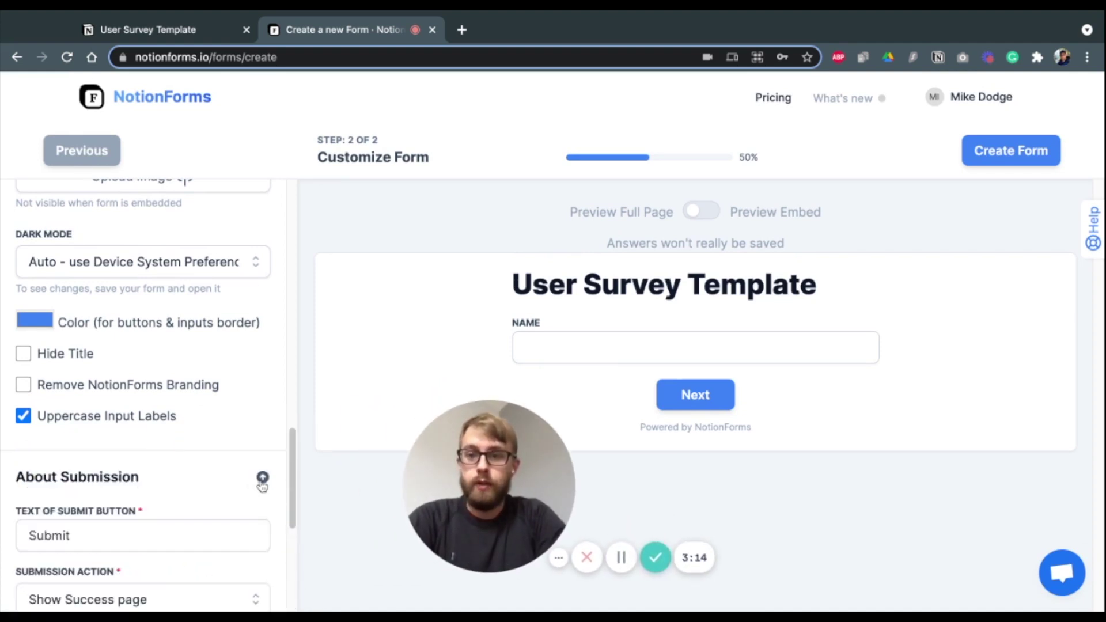
{"action": "scroll", "coordinate": [113, 403], "scroll_direction": "down", "scroll_amount": 3}
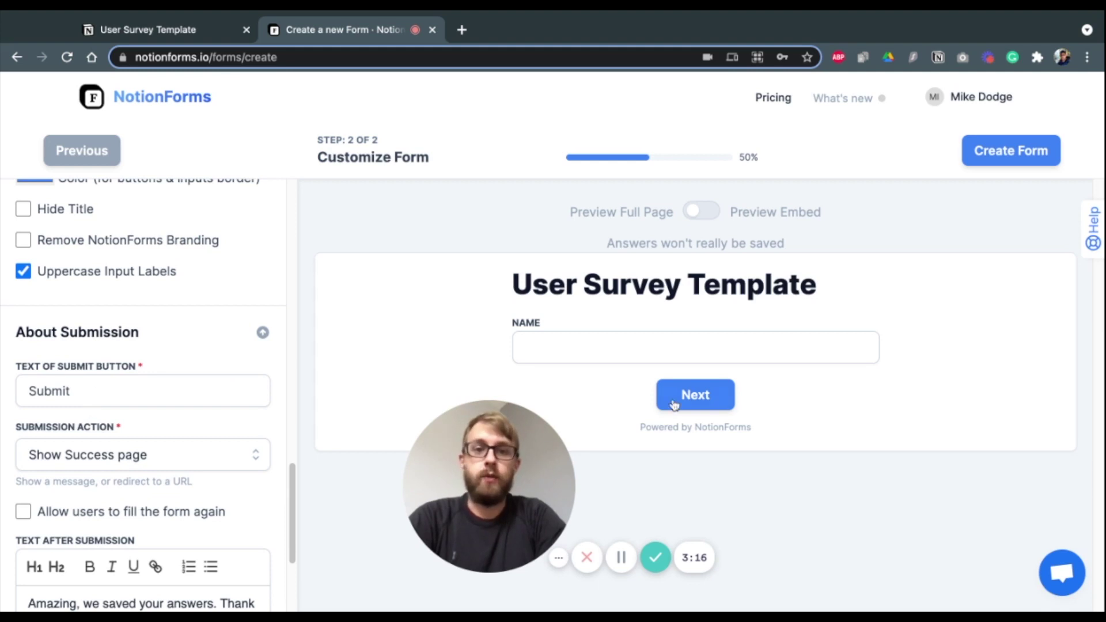
{"action": "scroll", "coordinate": [115, 415], "scroll_direction": "down", "scroll_amount": 2}
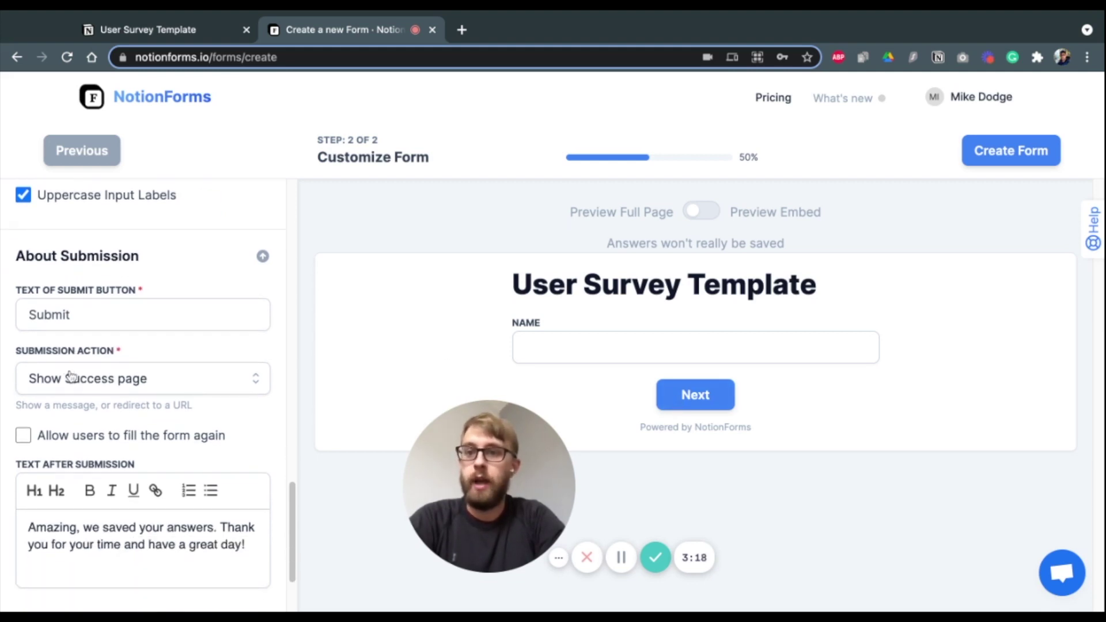
{"action": "left_click", "coordinate": [217, 385]}
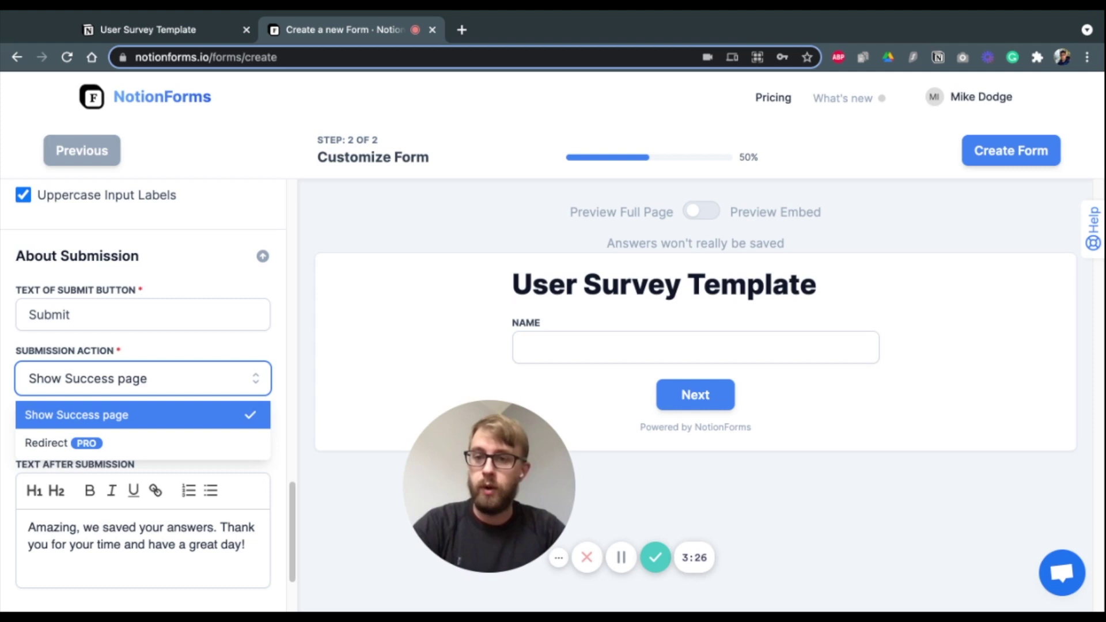
{"action": "left_click", "coordinate": [49, 443]}
{"action": "left_click", "coordinate": [58, 456]}
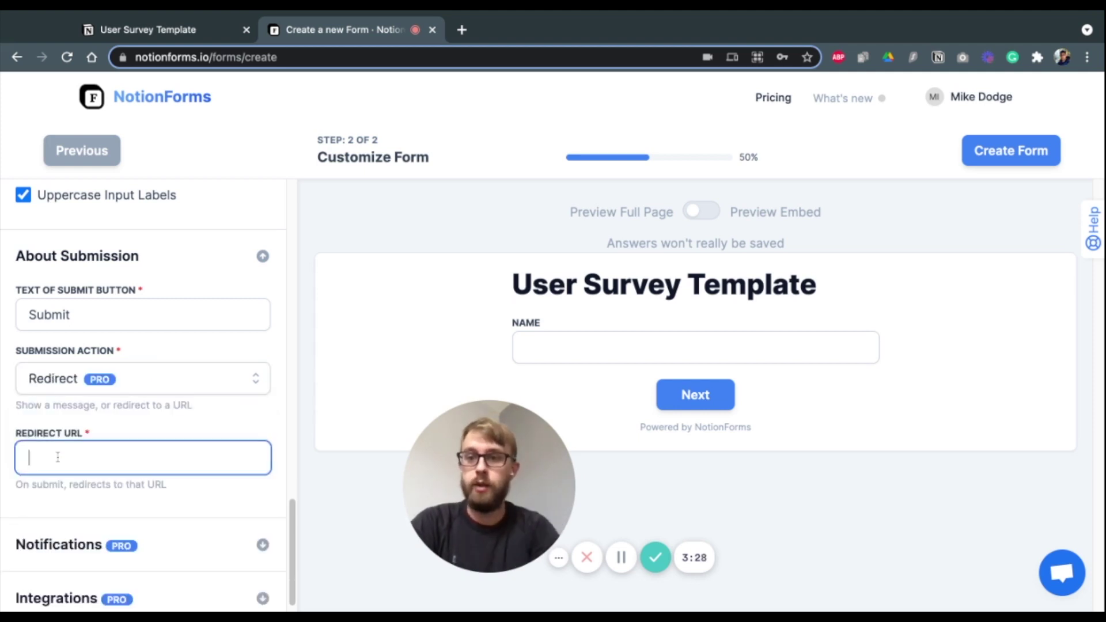
{"action": "left_click", "coordinate": [64, 476]}
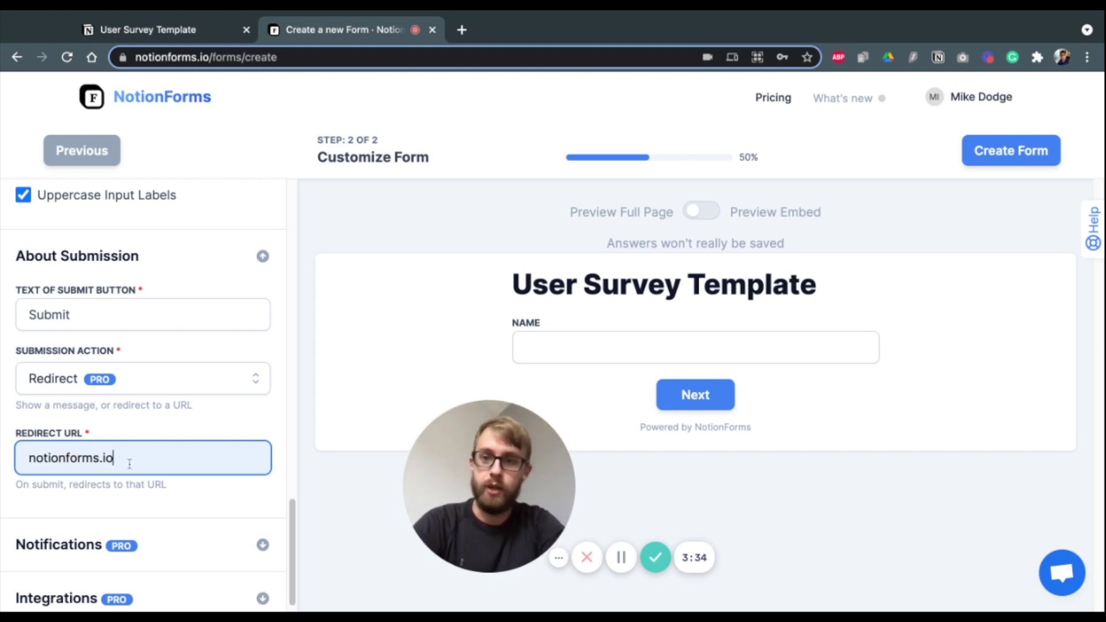
{"action": "scroll", "coordinate": [167, 426], "scroll_direction": "up", "scroll_amount": 3}
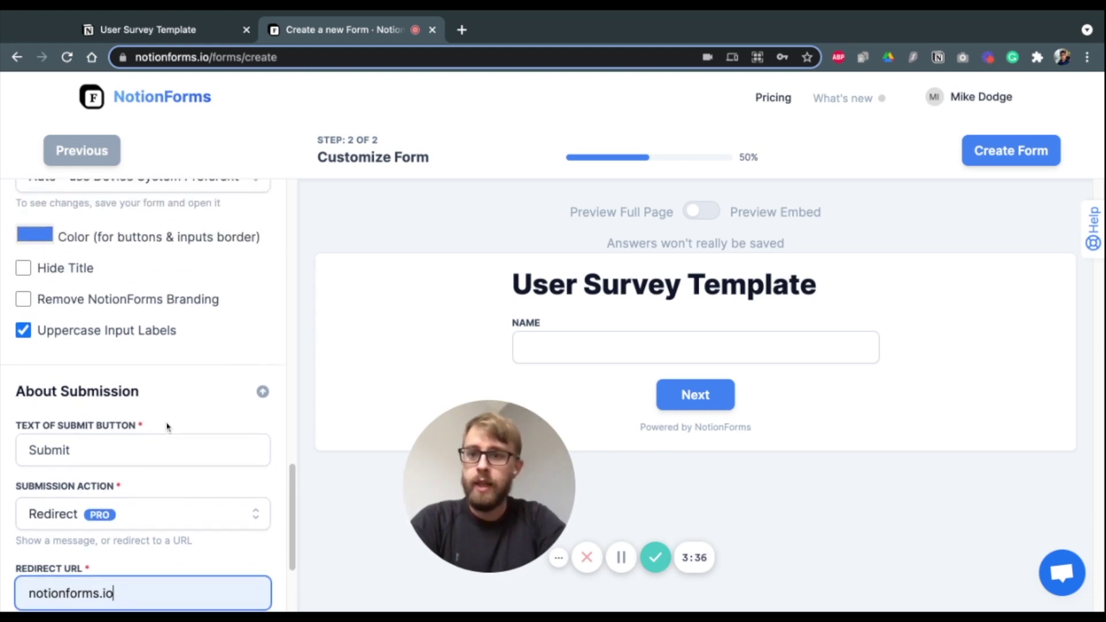
Upload a sky-and-clouds image as the form's cover picture
{"action": "scroll", "coordinate": [167, 426], "scroll_direction": "up", "scroll_amount": 6}
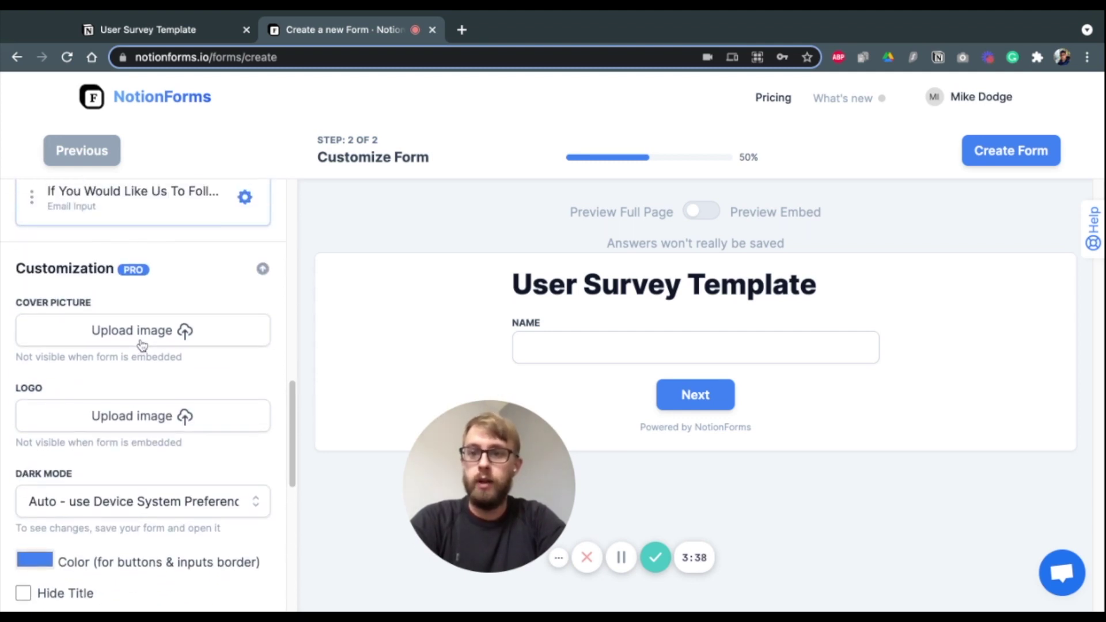
{"action": "left_click", "coordinate": [130, 330]}
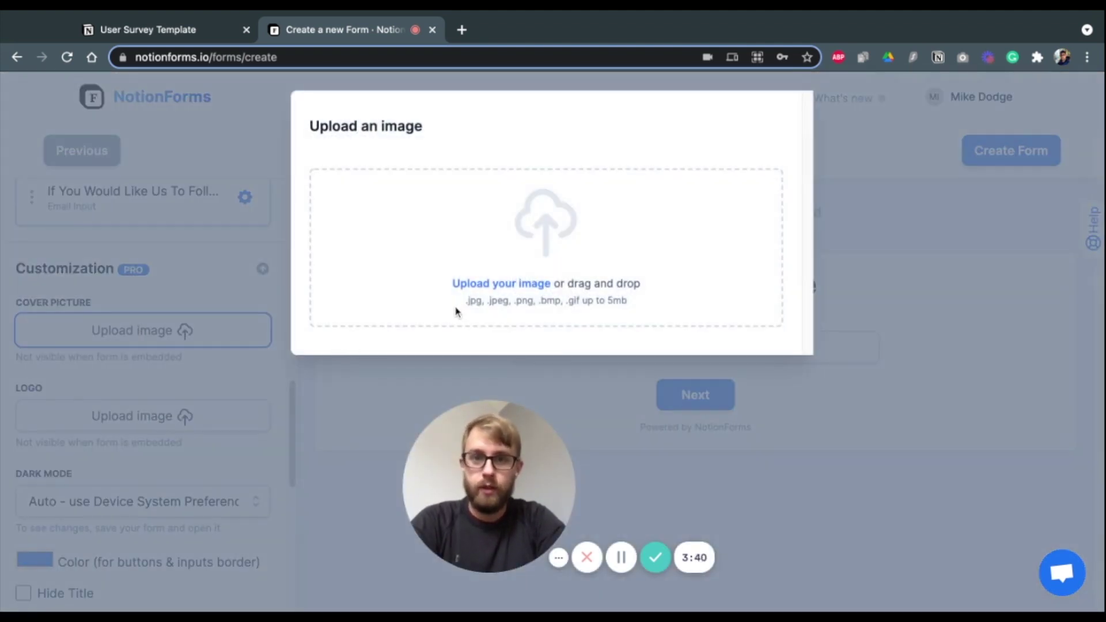
{"action": "left_click", "coordinate": [467, 283]}
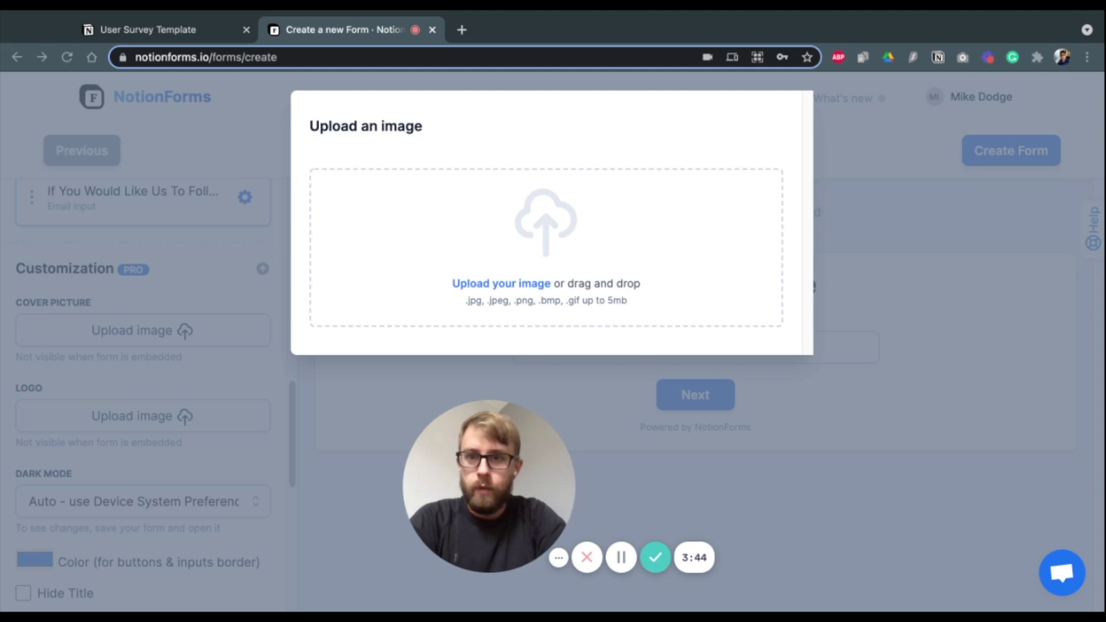
{"action": "key", "text": "Return"}
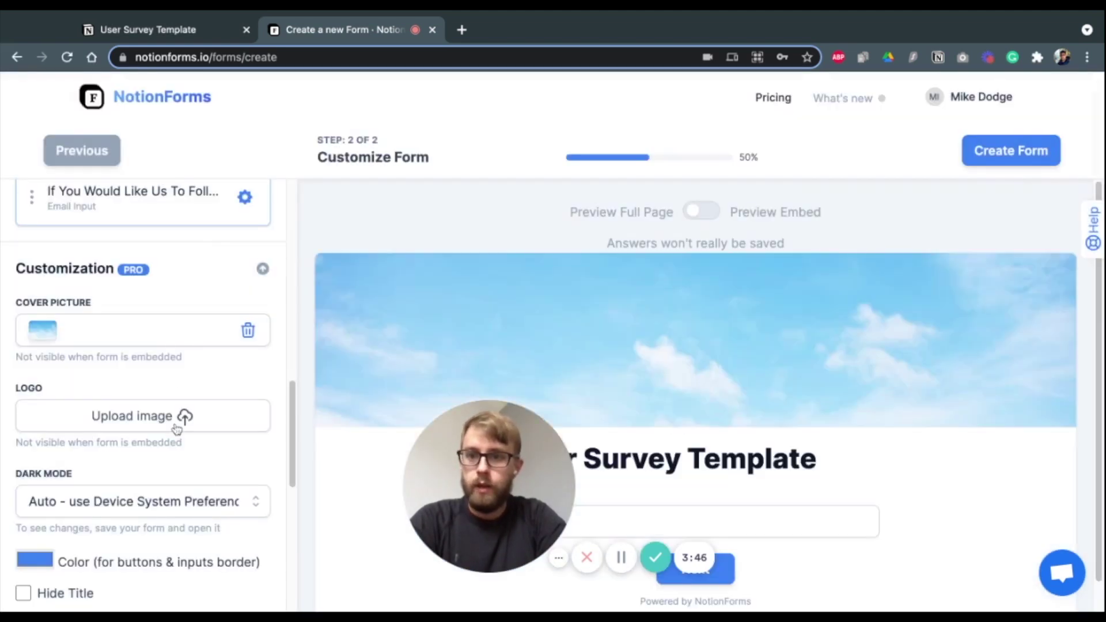
Upload the NotionForms F logo as the form's logo
{"action": "left_click", "coordinate": [135, 416]}
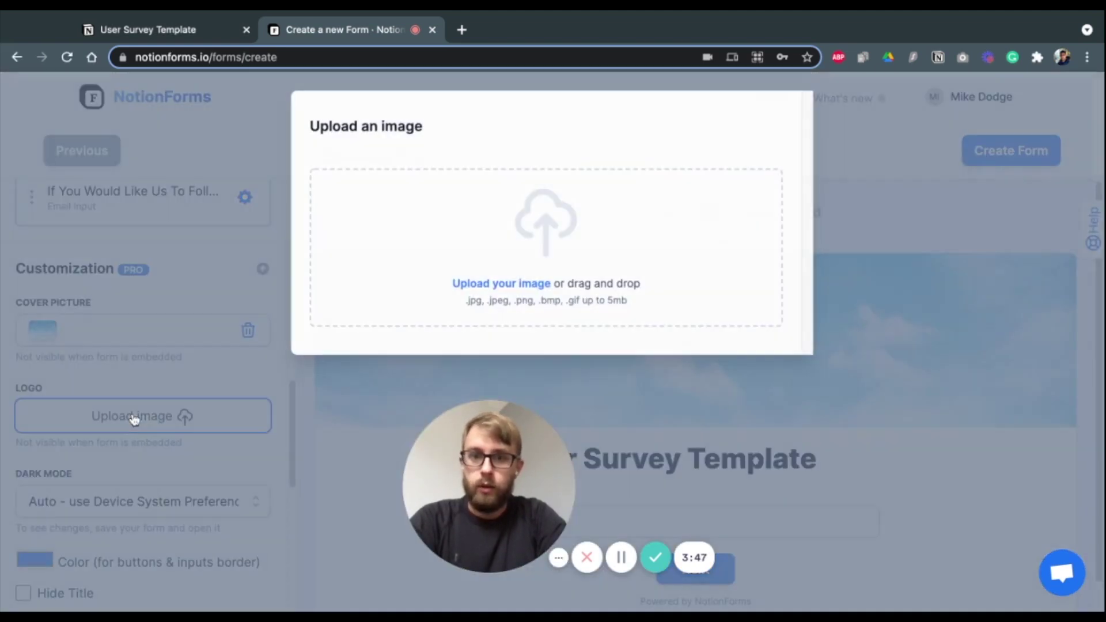
{"action": "left_click", "coordinate": [493, 292]}
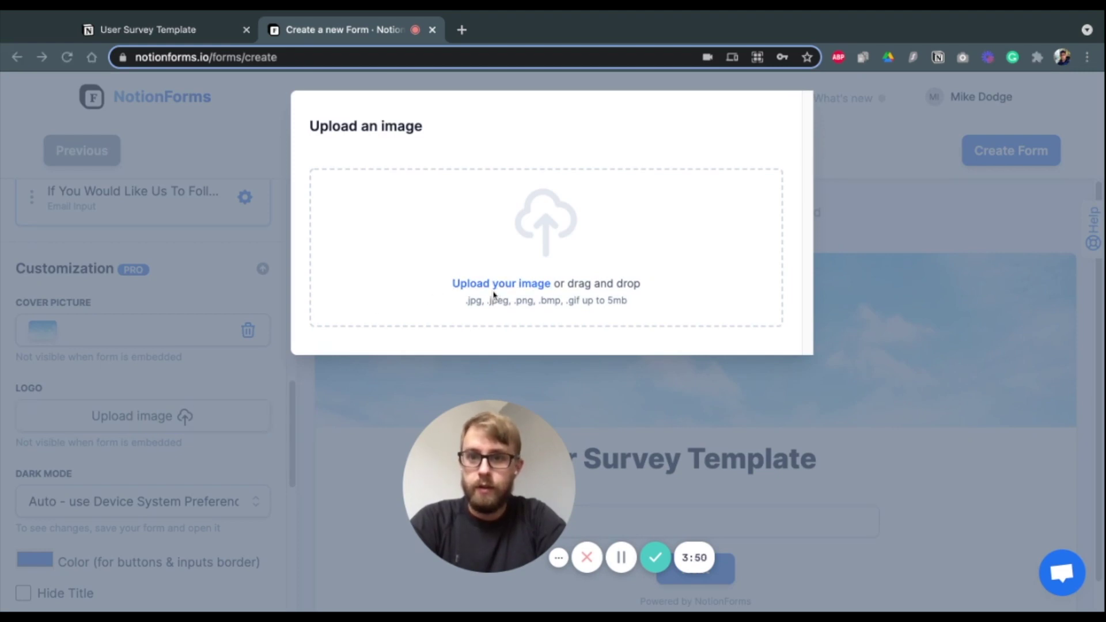
{"action": "key", "text": "Return"}
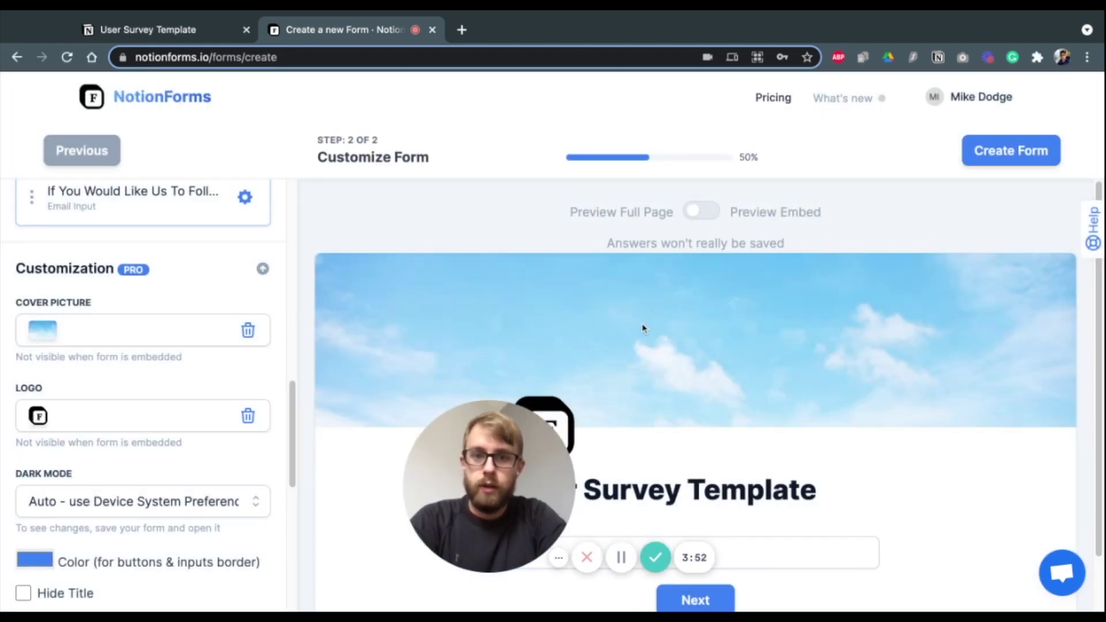
{"action": "scroll", "coordinate": [644, 328], "scroll_direction": "down", "scroll_amount": 1}
{"action": "left_click_drag", "start_coordinate": [494, 468], "coordinate": [116, 472]}
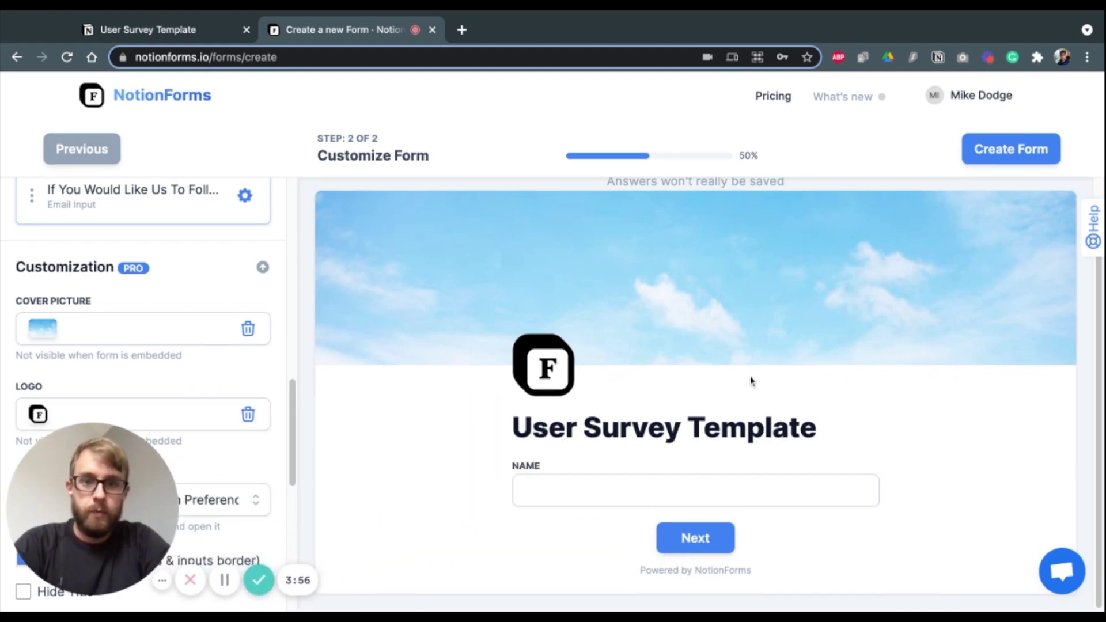
Save the User Survey Template form and view its live page with cover and logo
{"action": "left_click", "coordinate": [1008, 154]}
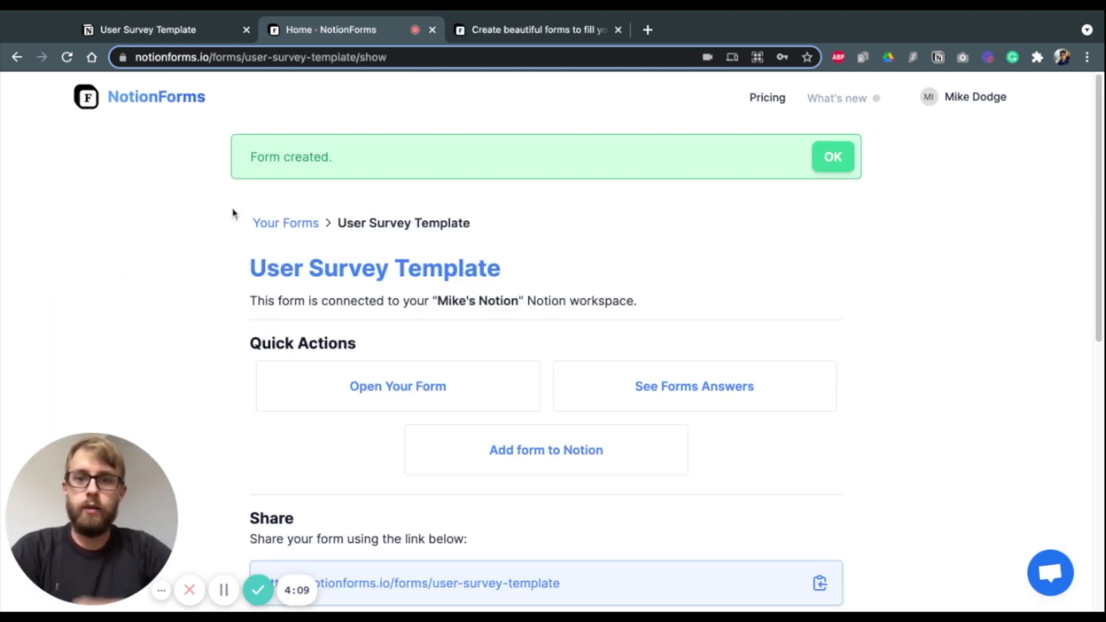
{"action": "scroll", "coordinate": [507, 252], "scroll_direction": "down", "scroll_amount": 2}
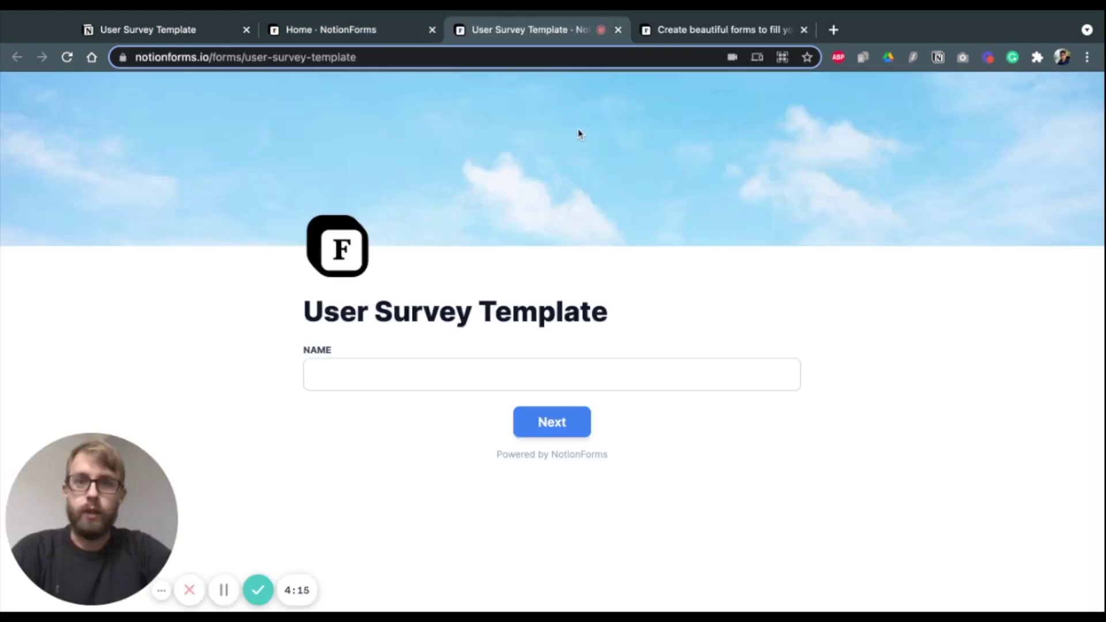
Enter the respondent's name and answer Both for business or personal use
{"action": "left_click", "coordinate": [437, 386]}
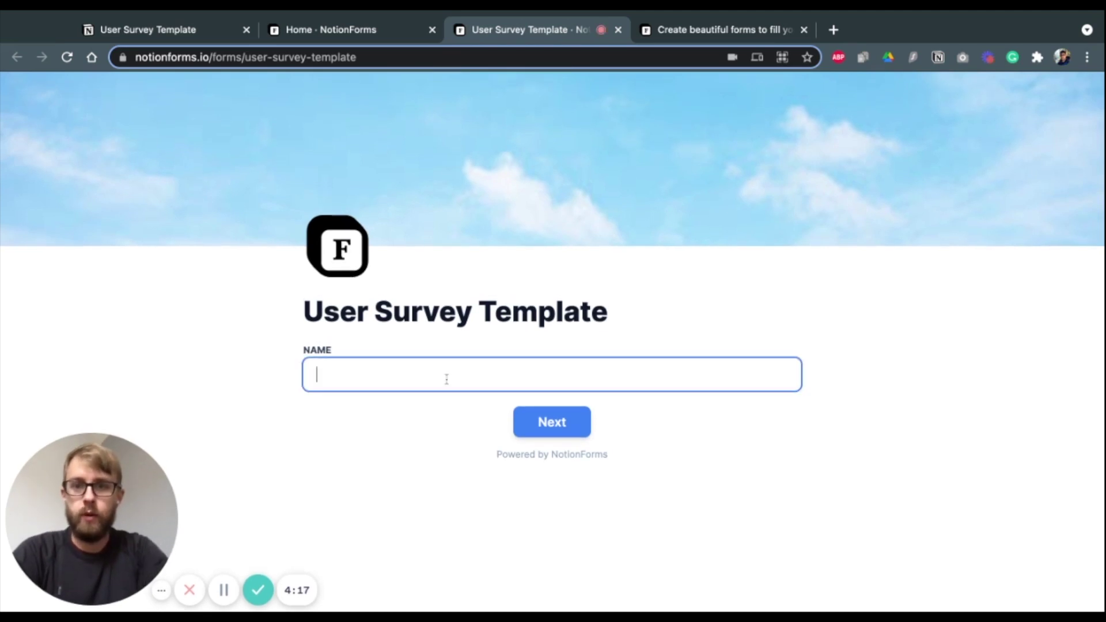
{"action": "type", "text": "Mike"}
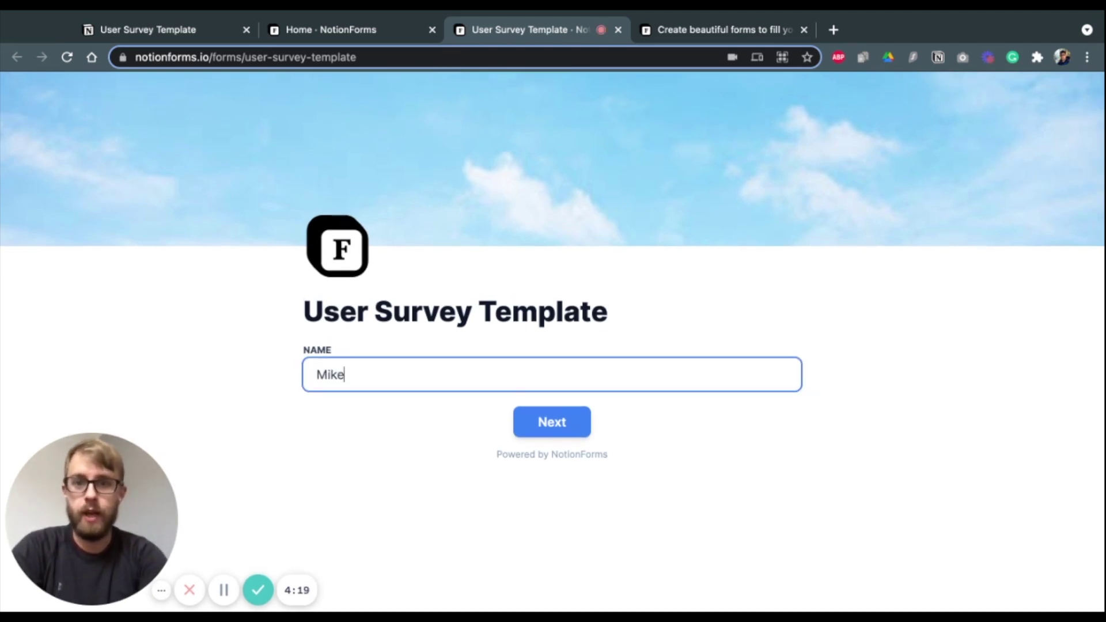
{"action": "left_click", "coordinate": [552, 426]}
{"action": "left_click", "coordinate": [431, 387]}
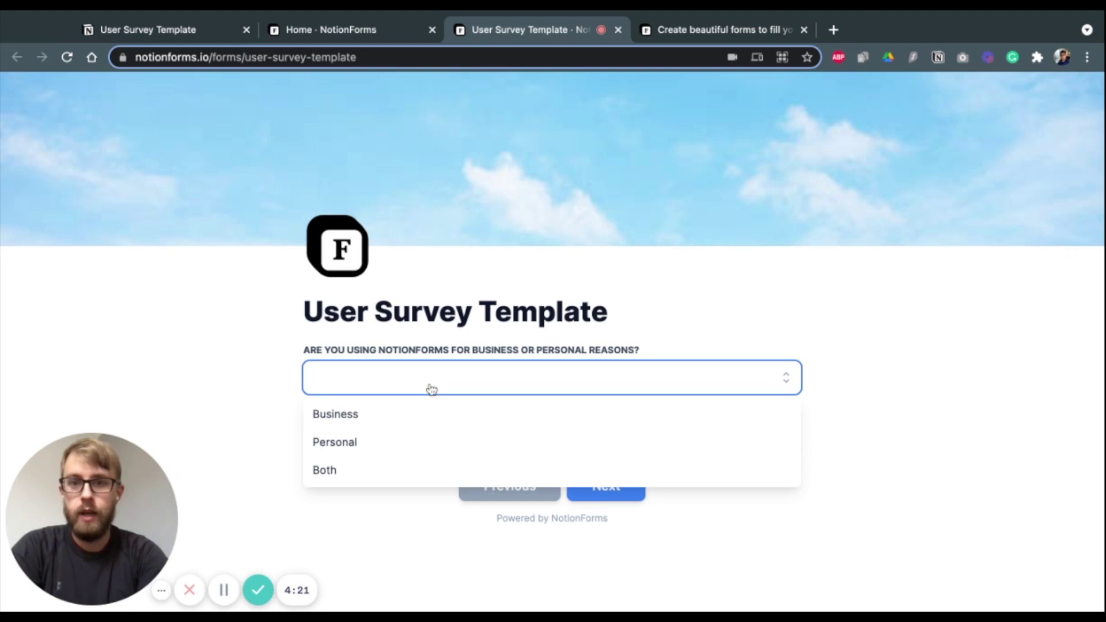
{"action": "left_click", "coordinate": [331, 469]}
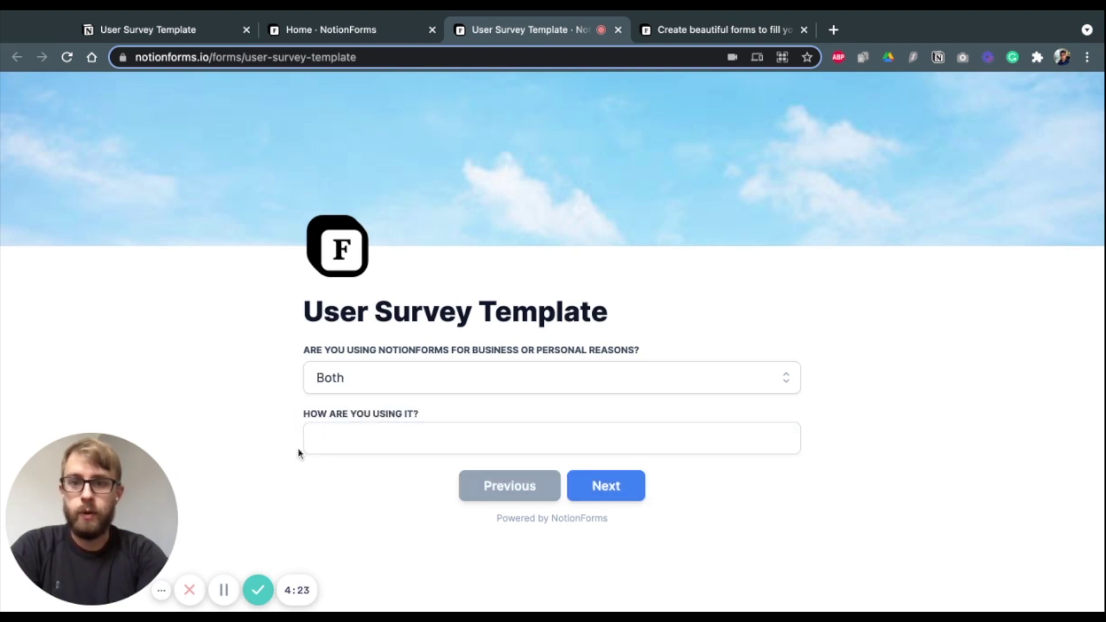
Answer 'Everything' for usage and 'Nothing, the product is perfect!' as the recommendation
{"action": "left_click", "coordinate": [336, 441]}
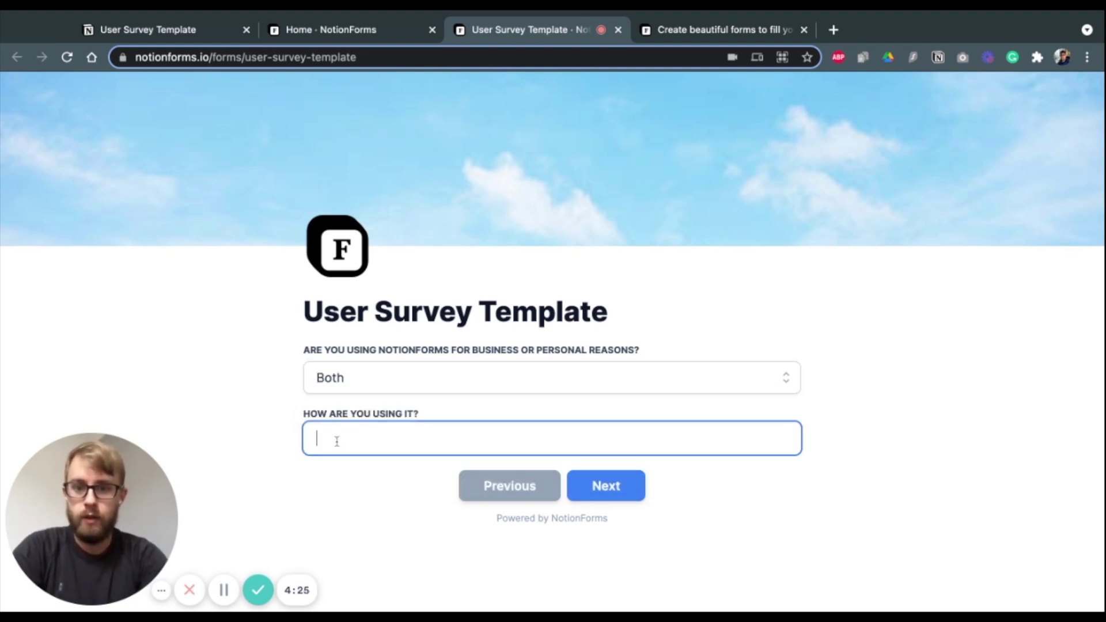
{"action": "type", "text": "Everything"}
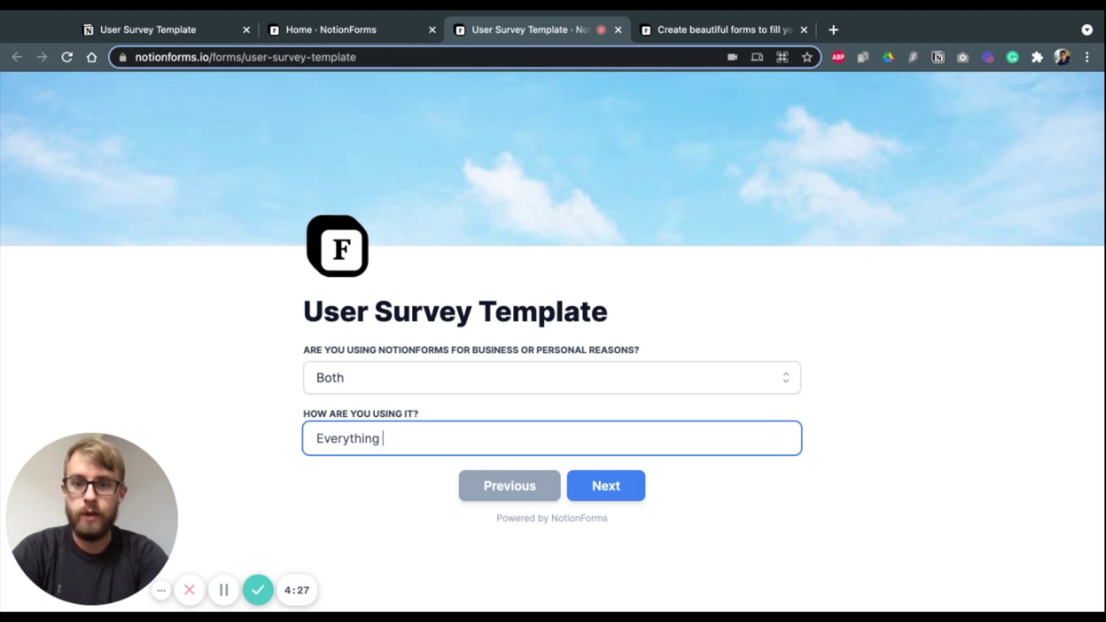
{"action": "left_click", "coordinate": [619, 486]}
{"action": "left_click", "coordinate": [422, 370]}
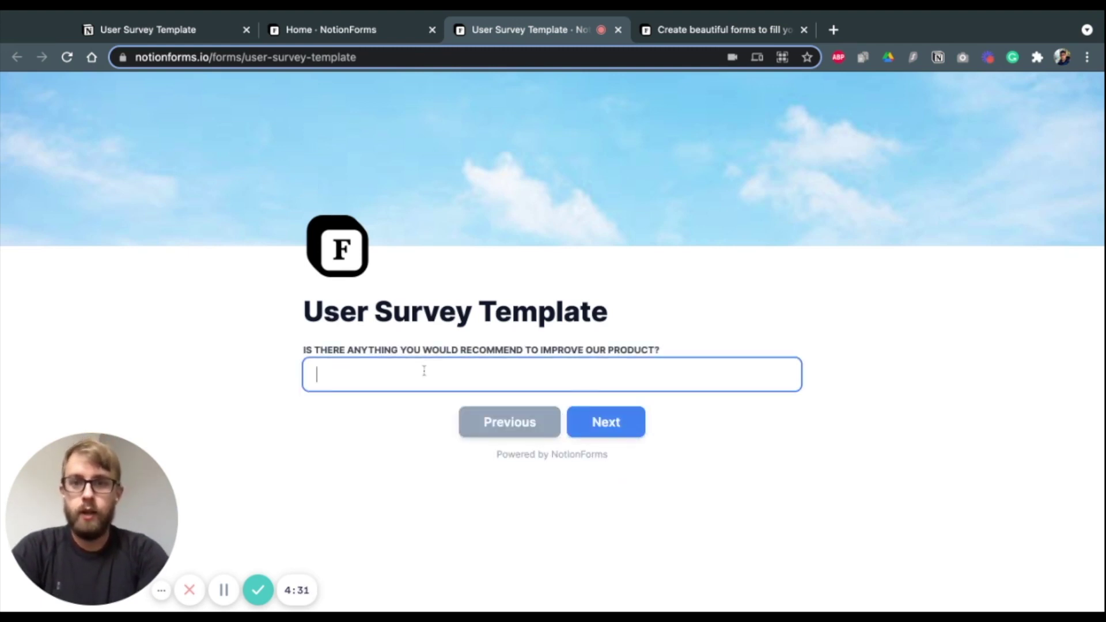
{"action": "type", "text": "Nothing, the "}
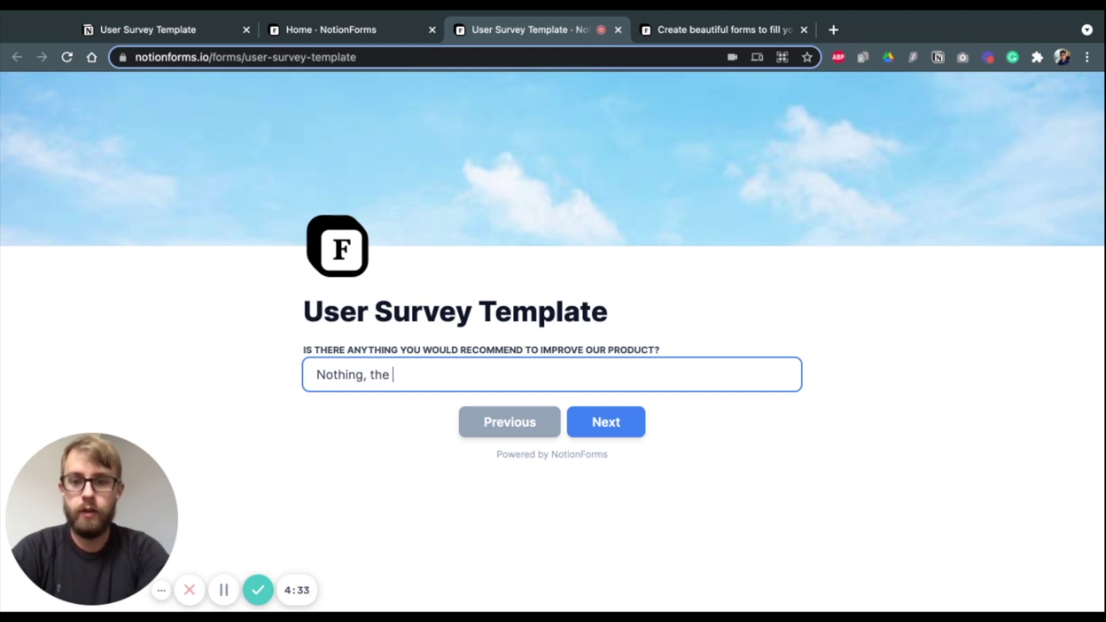
{"action": "type", "text": "prudct"}
{"action": "key", "text": "BackSpace"}
{"action": "key", "text": "BackSpace"}
{"action": "key", "text": "BackSpace"}
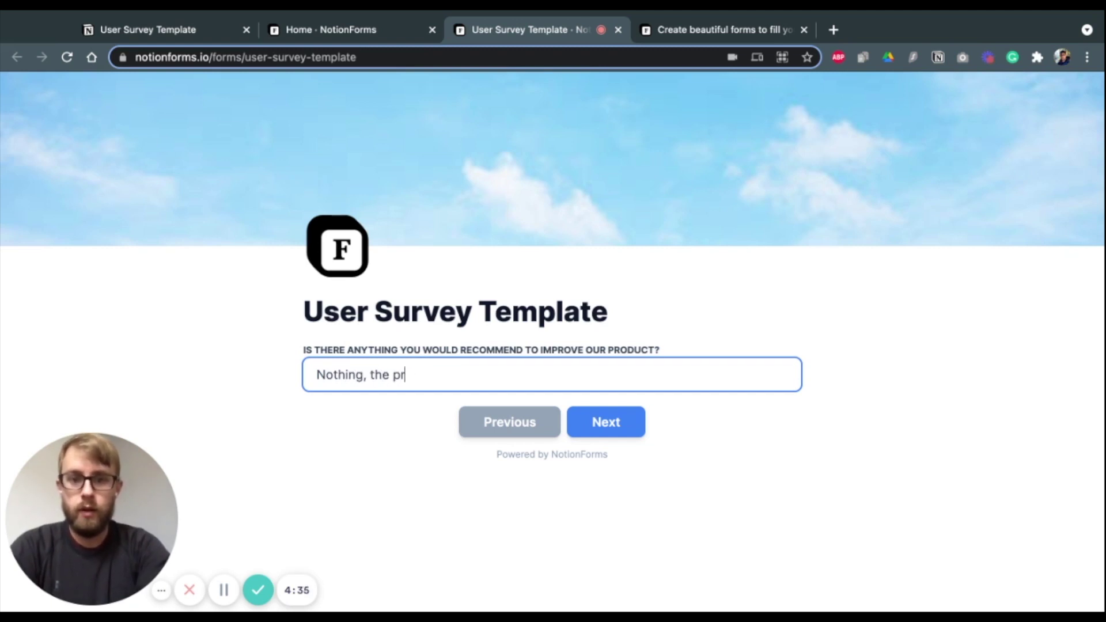
{"action": "type", "text": "uct is perf"}
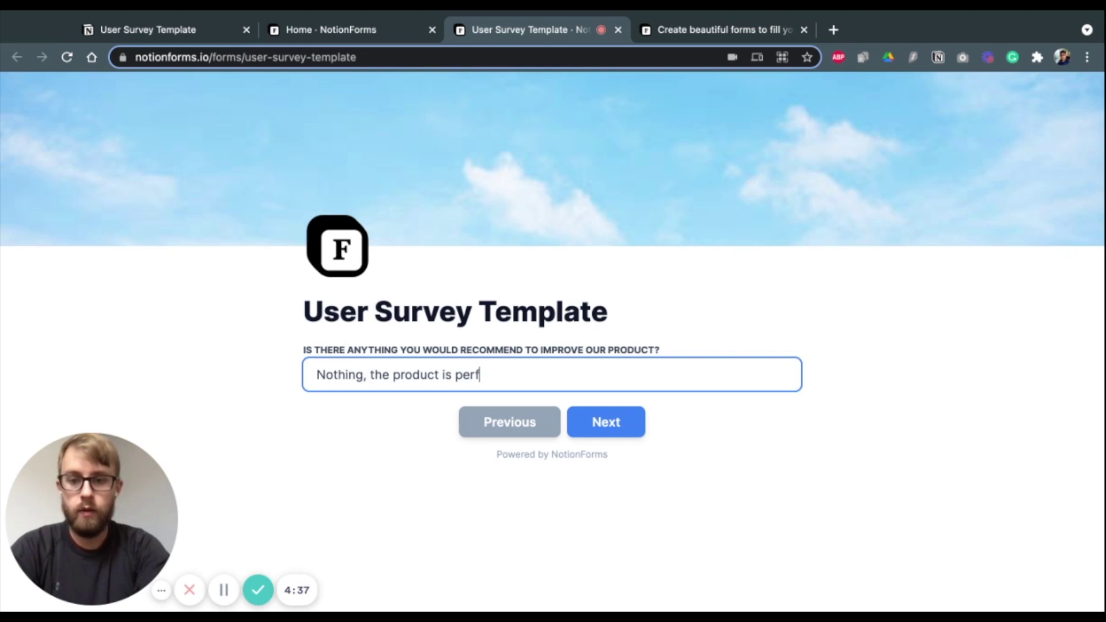
{"action": "type", "text": "fec"}
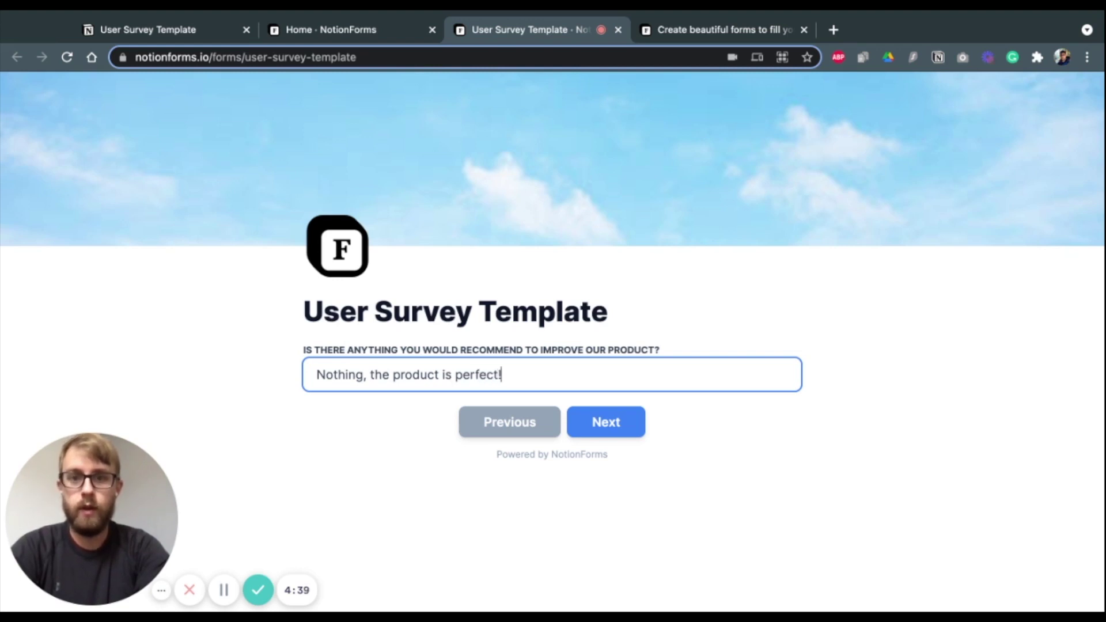
{"action": "type", "text": "t!"}
{"action": "left_click", "coordinate": [599, 423]}
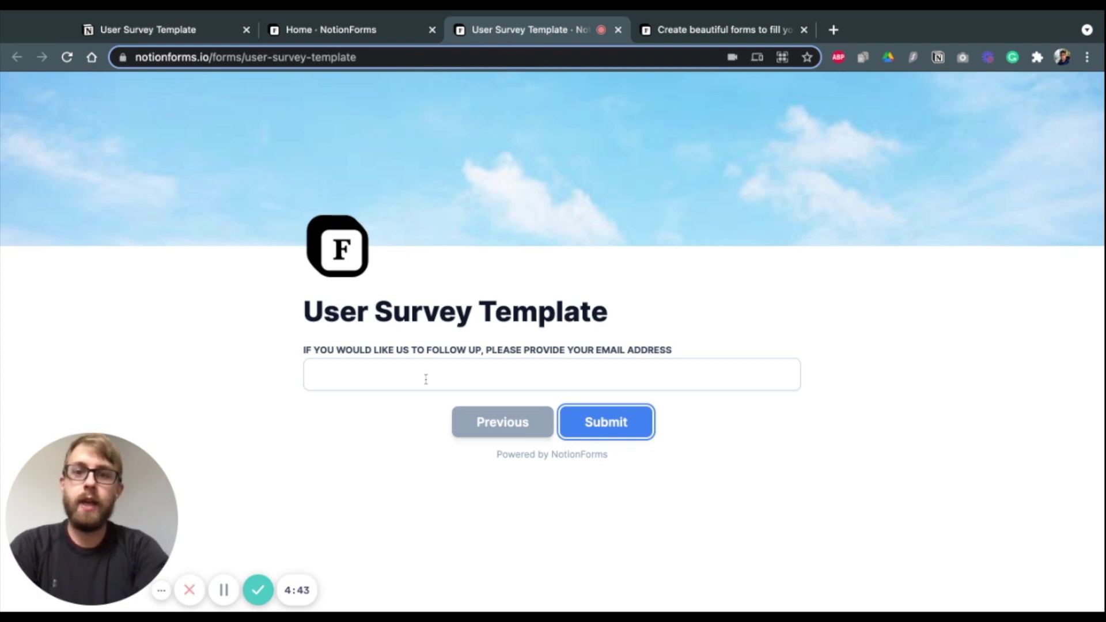
Submit the finished survey so it redirects to the notionforms.io homepage
{"action": "left_click", "coordinate": [607, 425]}
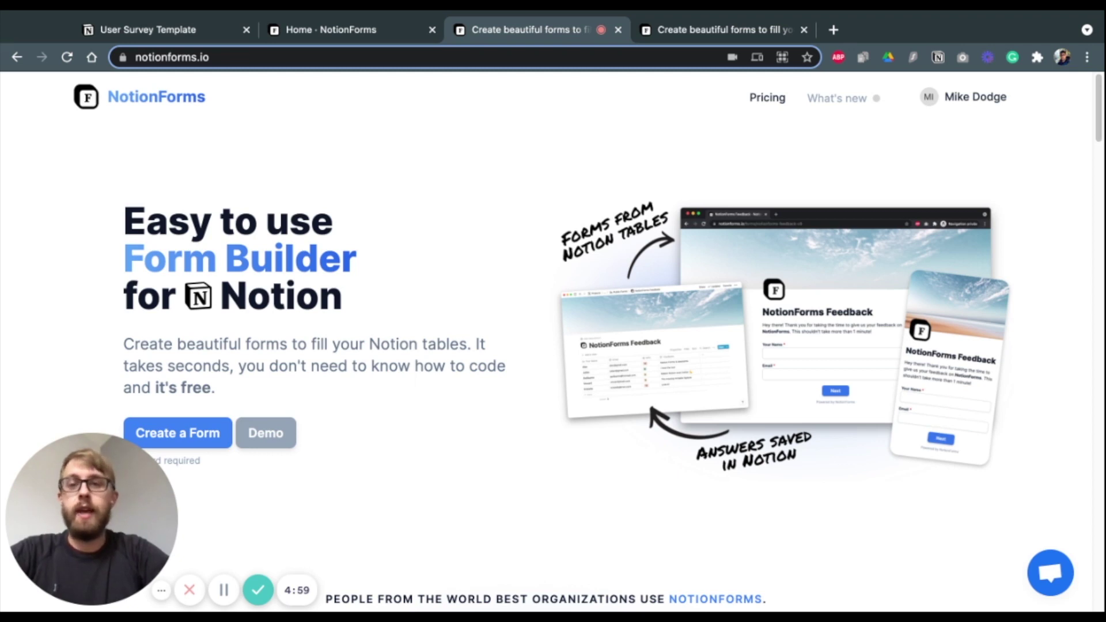
Switch to the User Survey Template tab to see the new response row in Notion
{"action": "left_click", "coordinate": [208, 34]}
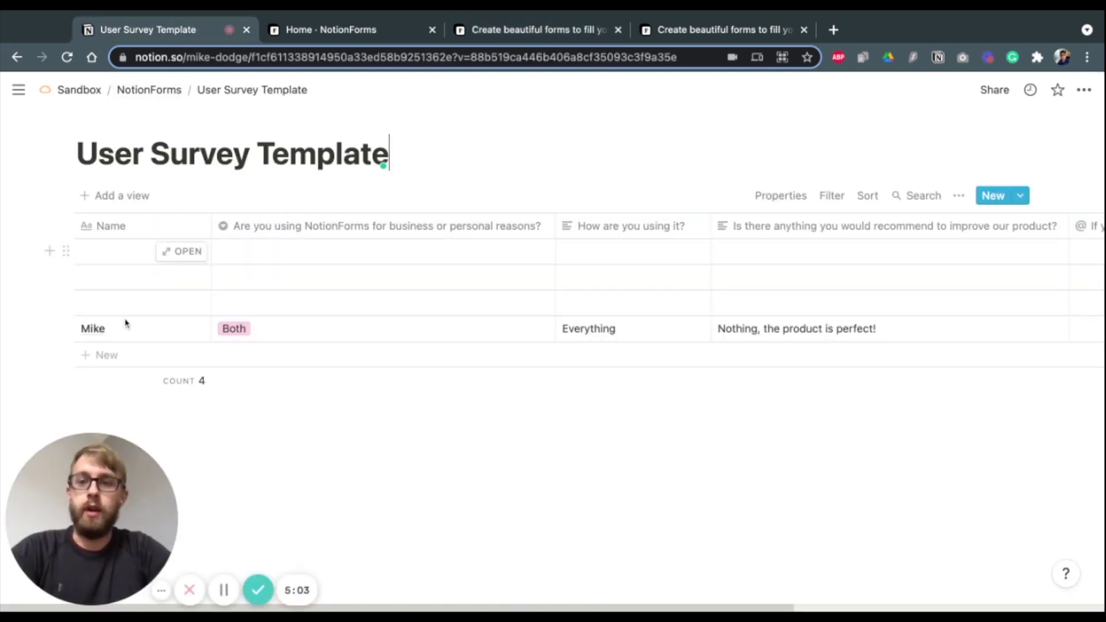